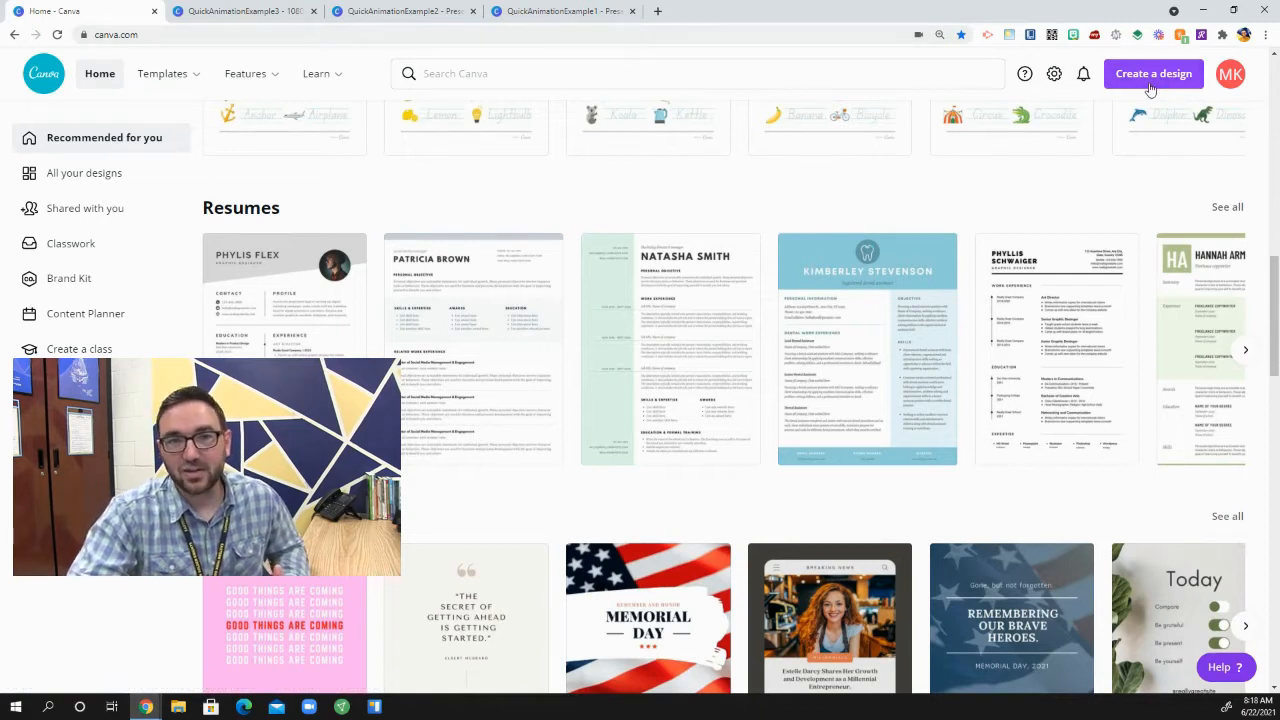
Step: Create a blank 1920 × 1080 px Video design and set its first page's timing to 0.5 s
{"action": "left_click", "coordinate": [1150, 84]}
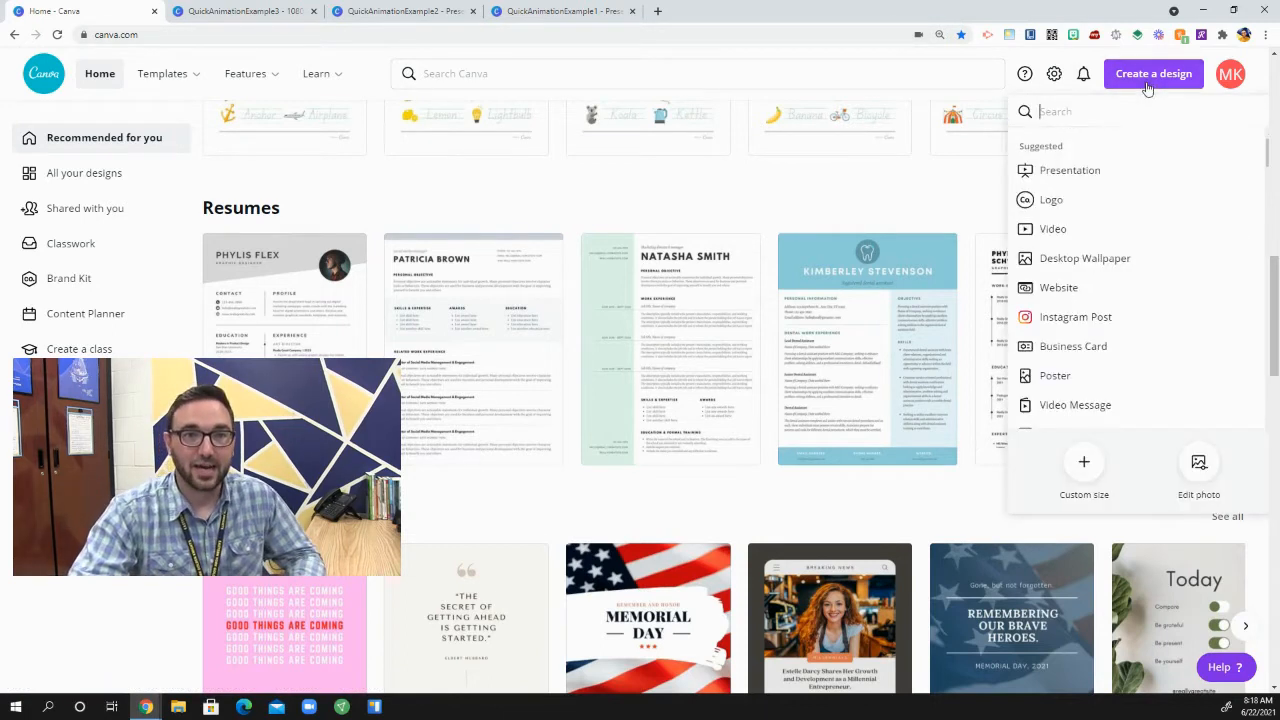
{"action": "left_click", "coordinate": [1065, 231]}
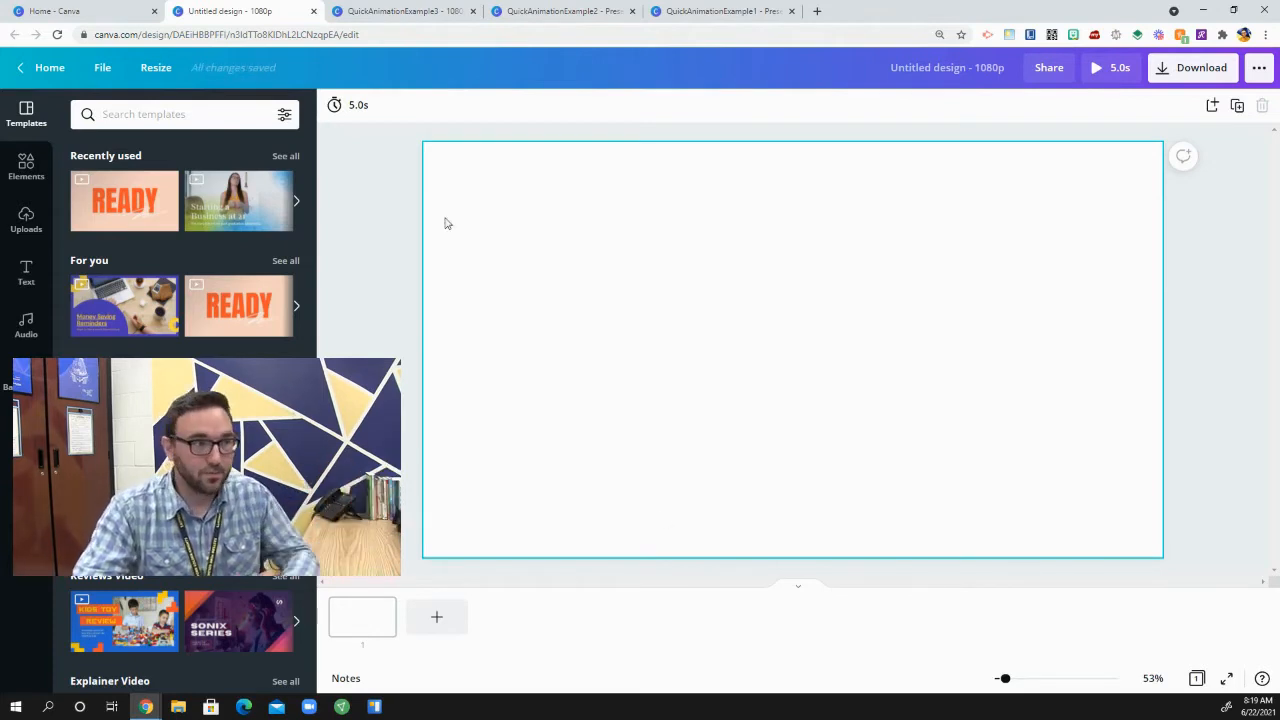
{"action": "left_click", "coordinate": [360, 116]}
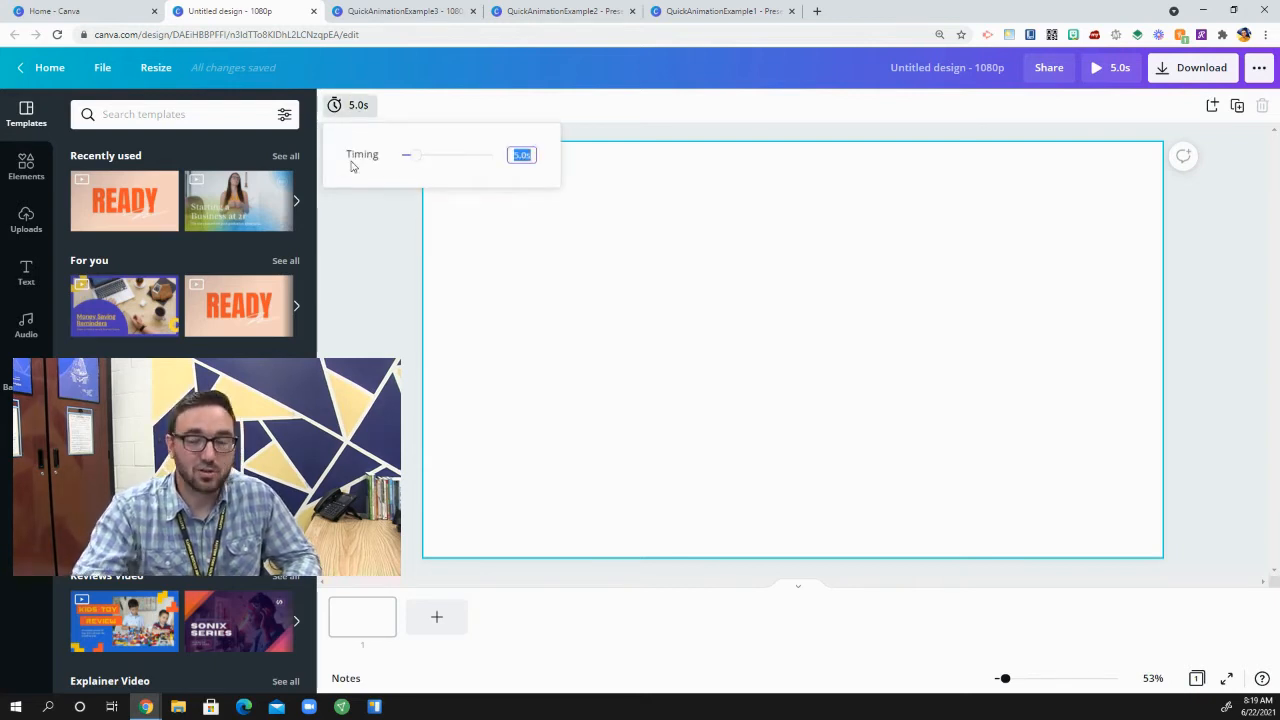
{"action": "type", "text": ".5"}
{"action": "left_click", "coordinate": [384, 291]}
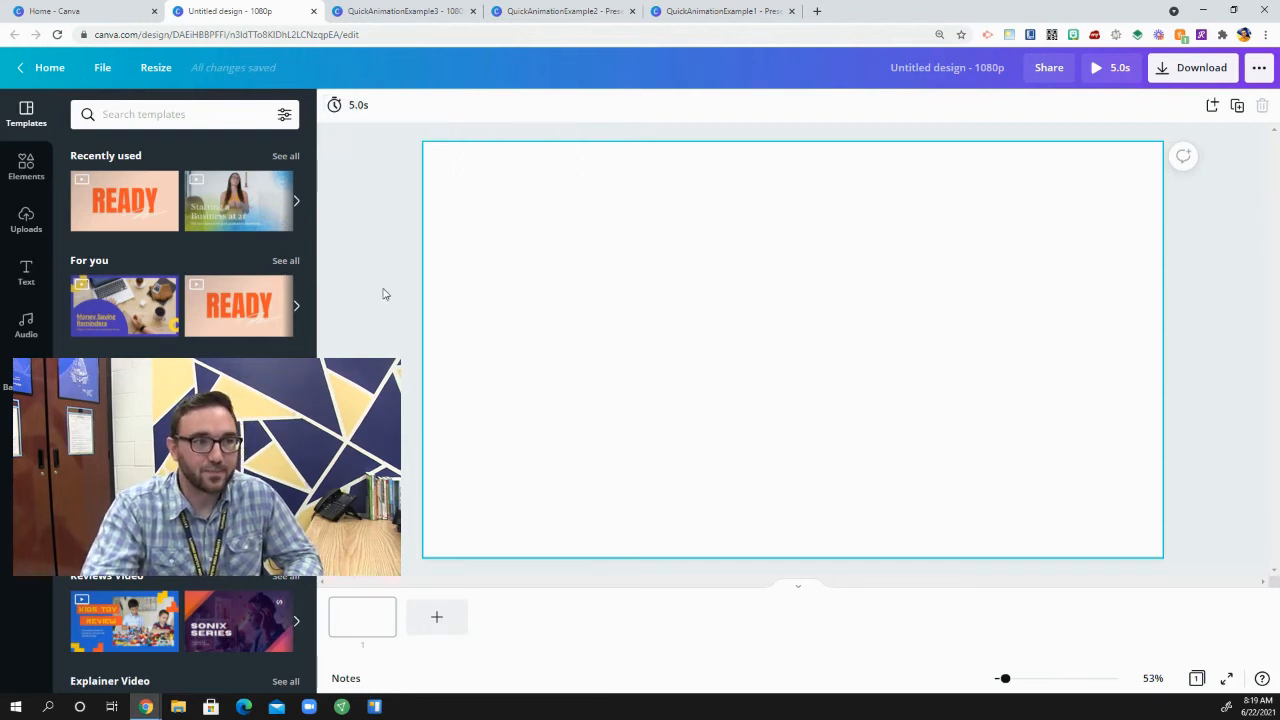
{"action": "left_click", "coordinate": [335, 108]}
{"action": "type", "text": ".5"}
{"action": "key", "text": "Return"}
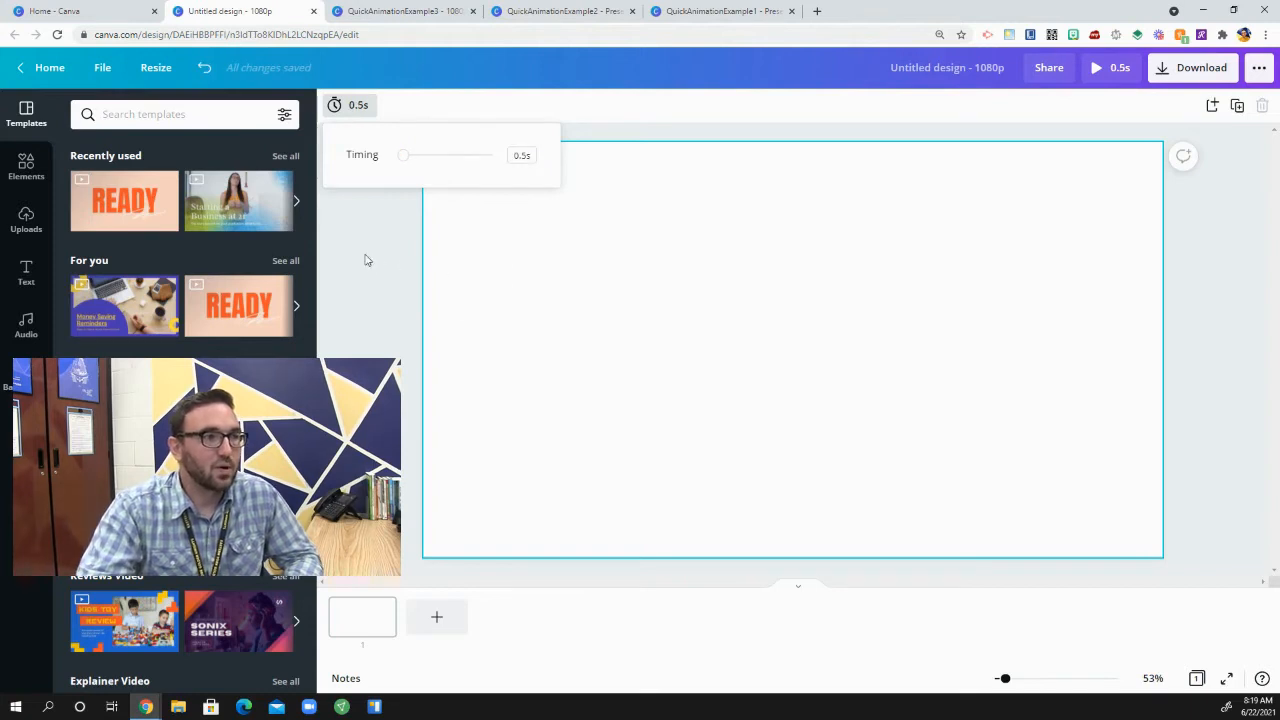
{"action": "left_click", "coordinate": [369, 260]}
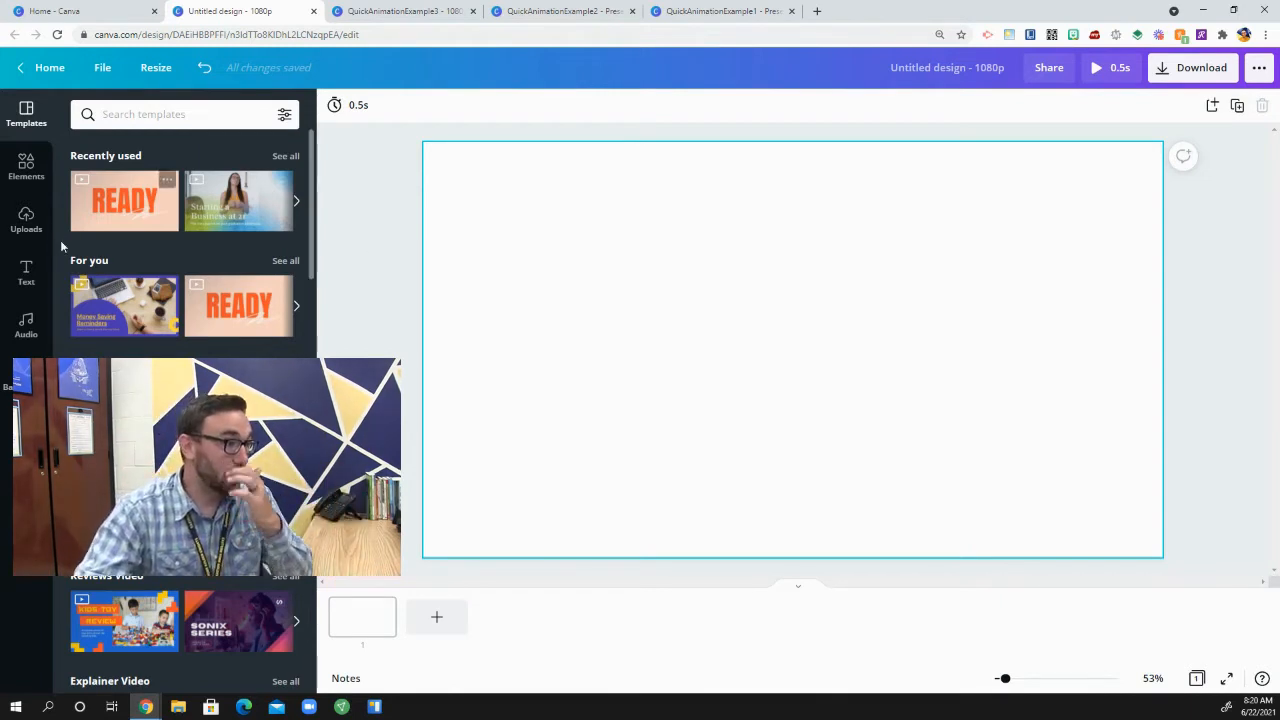
Step: Add a triangle shape to the centre of the page and colour it red
{"action": "left_click", "coordinate": [30, 168]}
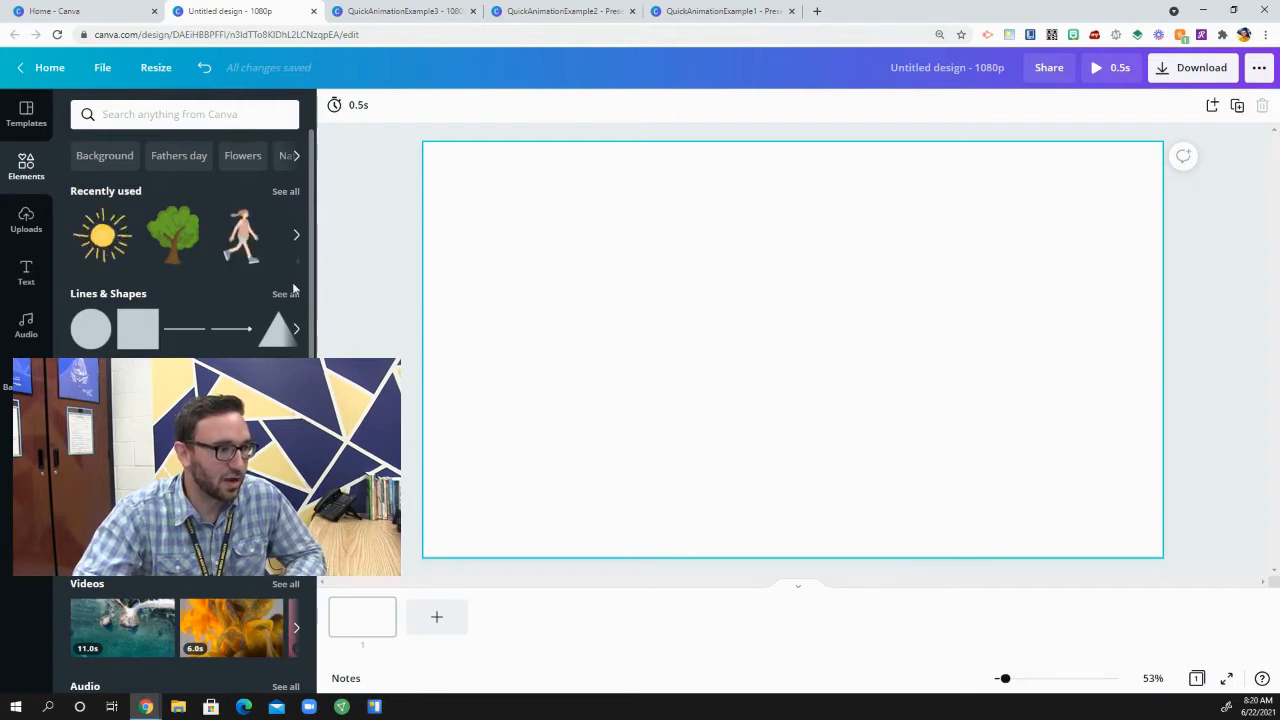
{"action": "left_click", "coordinate": [296, 328]}
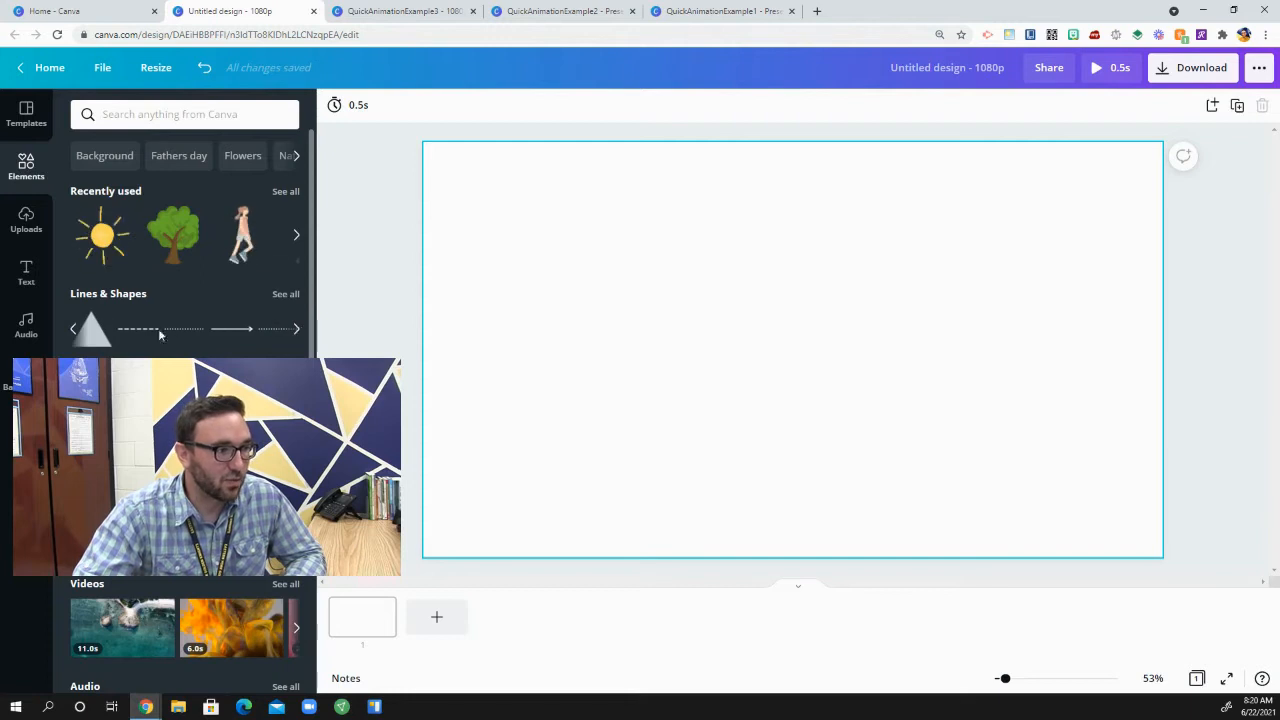
{"action": "left_click", "coordinate": [90, 328]}
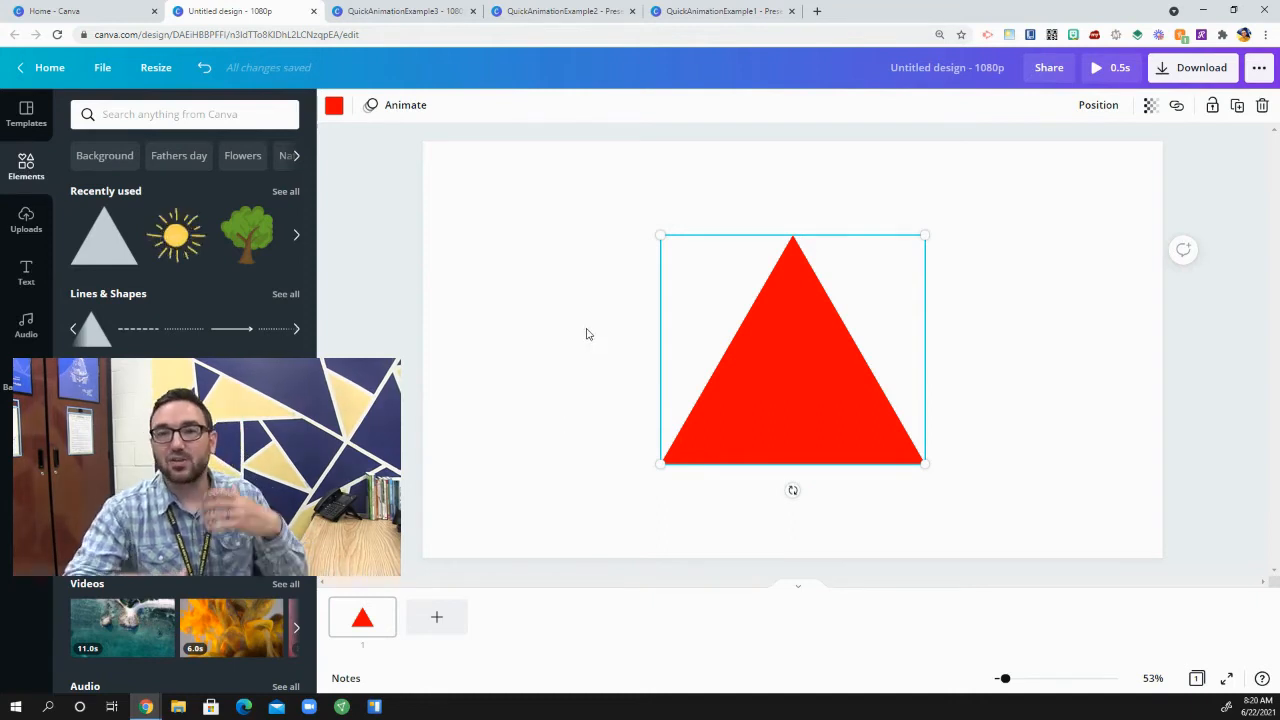
Step: Duplicate the first page and rotate the red triangle slightly clockwise on the copy
{"action": "left_click", "coordinate": [366, 621]}
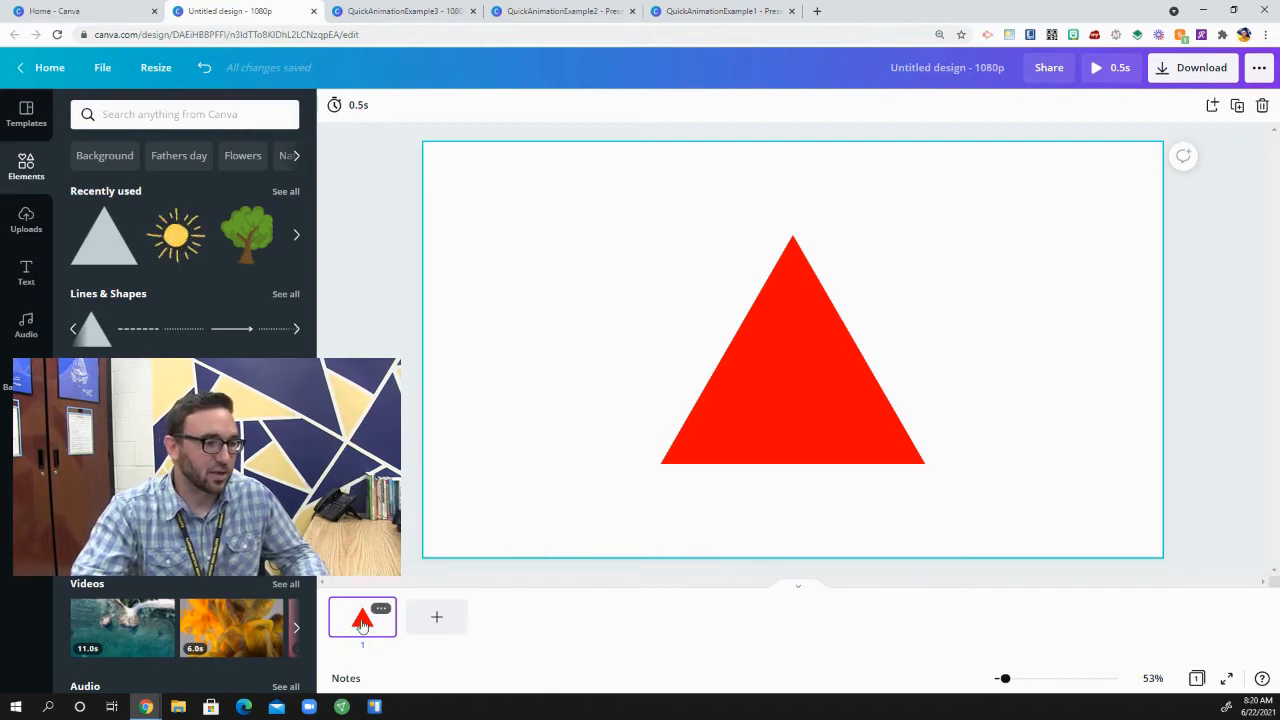
{"action": "key", "text": "ctrl+d"}
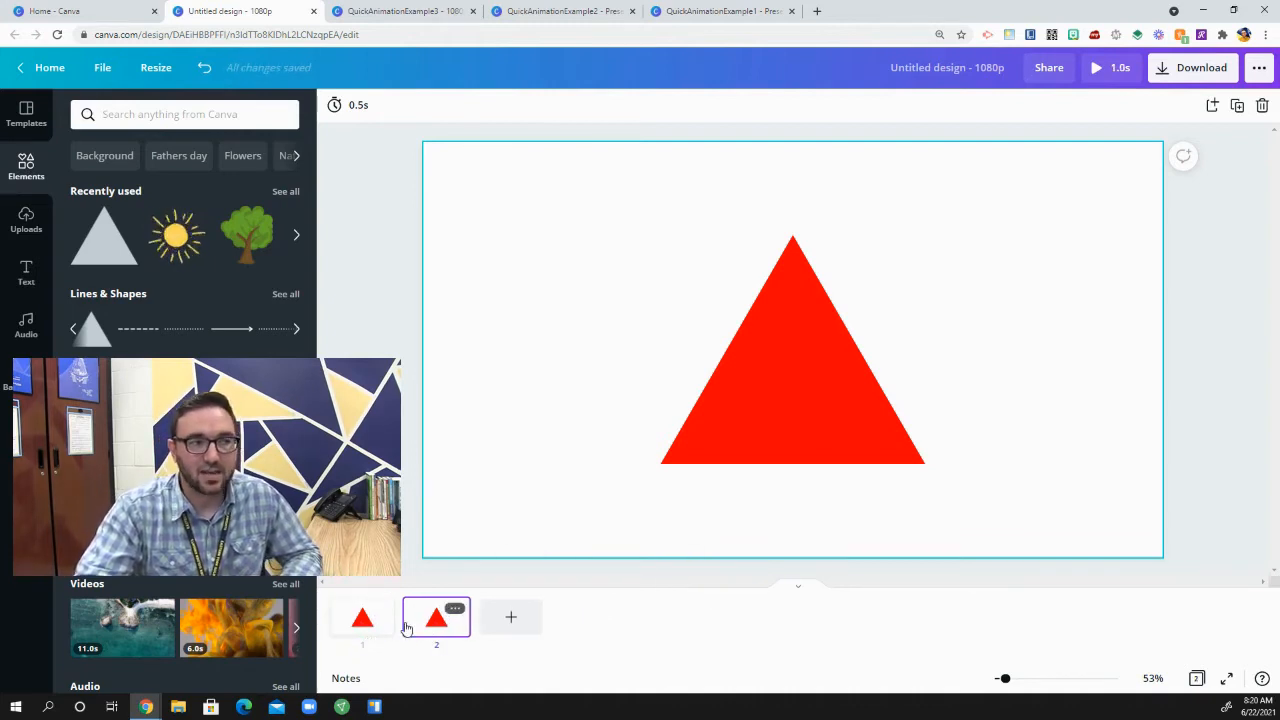
{"action": "left_click", "coordinate": [801, 388]}
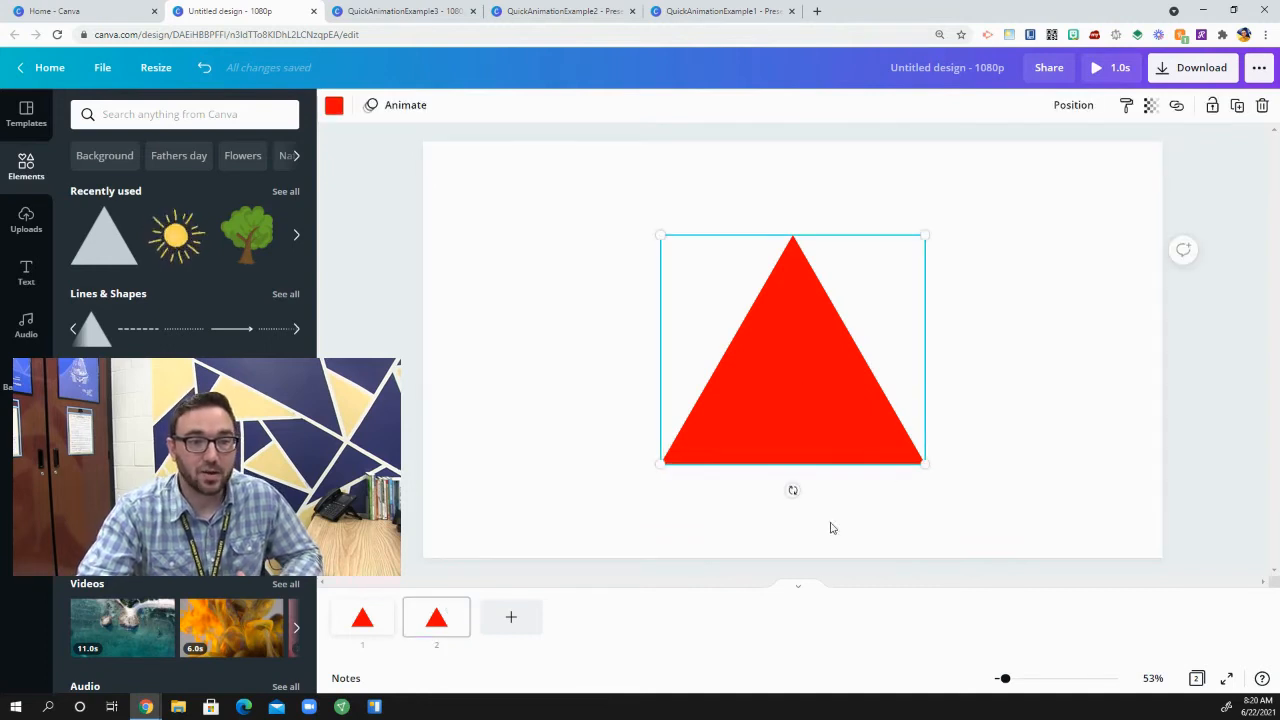
{"action": "left_click_drag", "start_coordinate": [790, 491], "coordinate": [781, 490]}
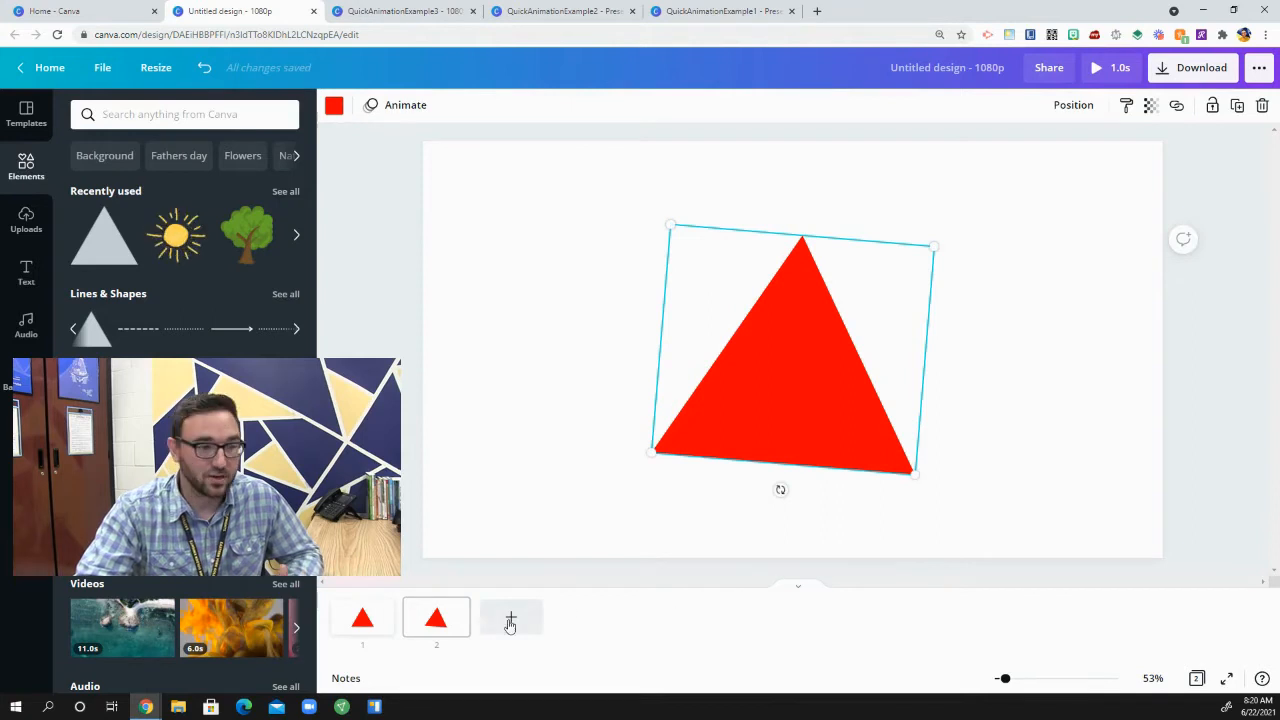
Step: Duplicate page 2 and rotate the triangle further clockwise on page 3, and duplicate that page as page 4
{"action": "left_click", "coordinate": [445, 627]}
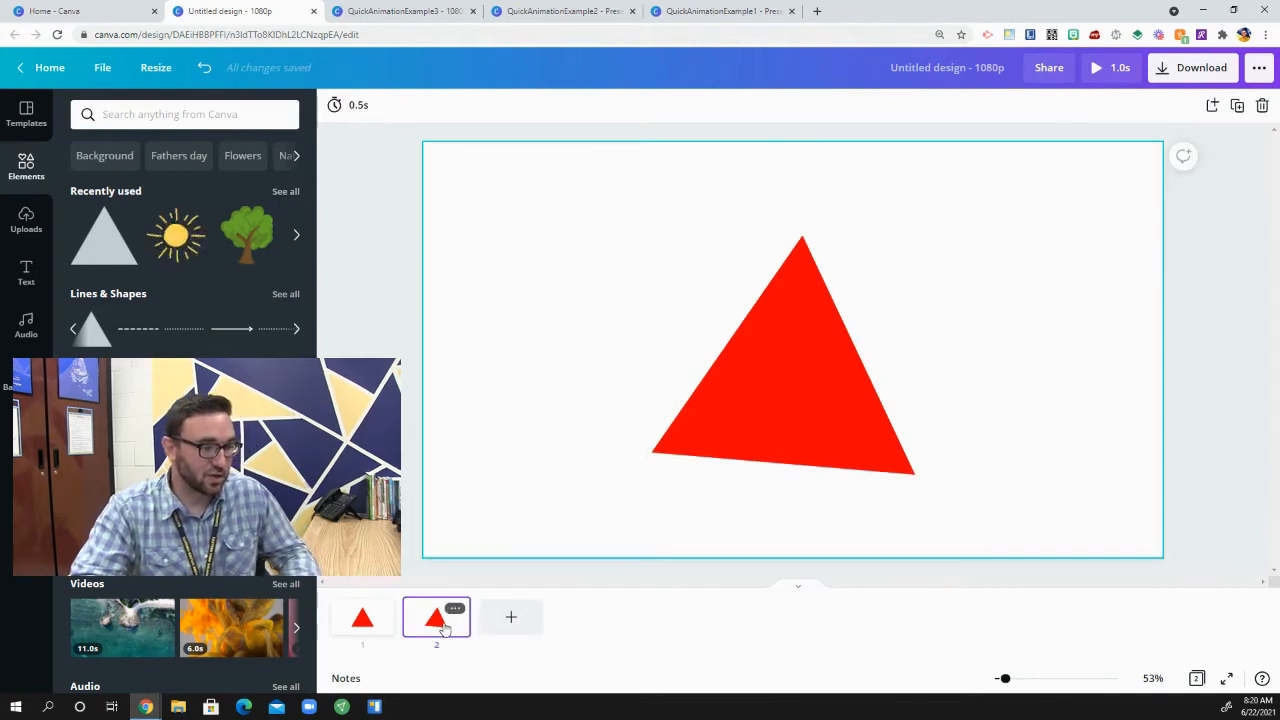
{"action": "key", "text": "ctrl+d"}
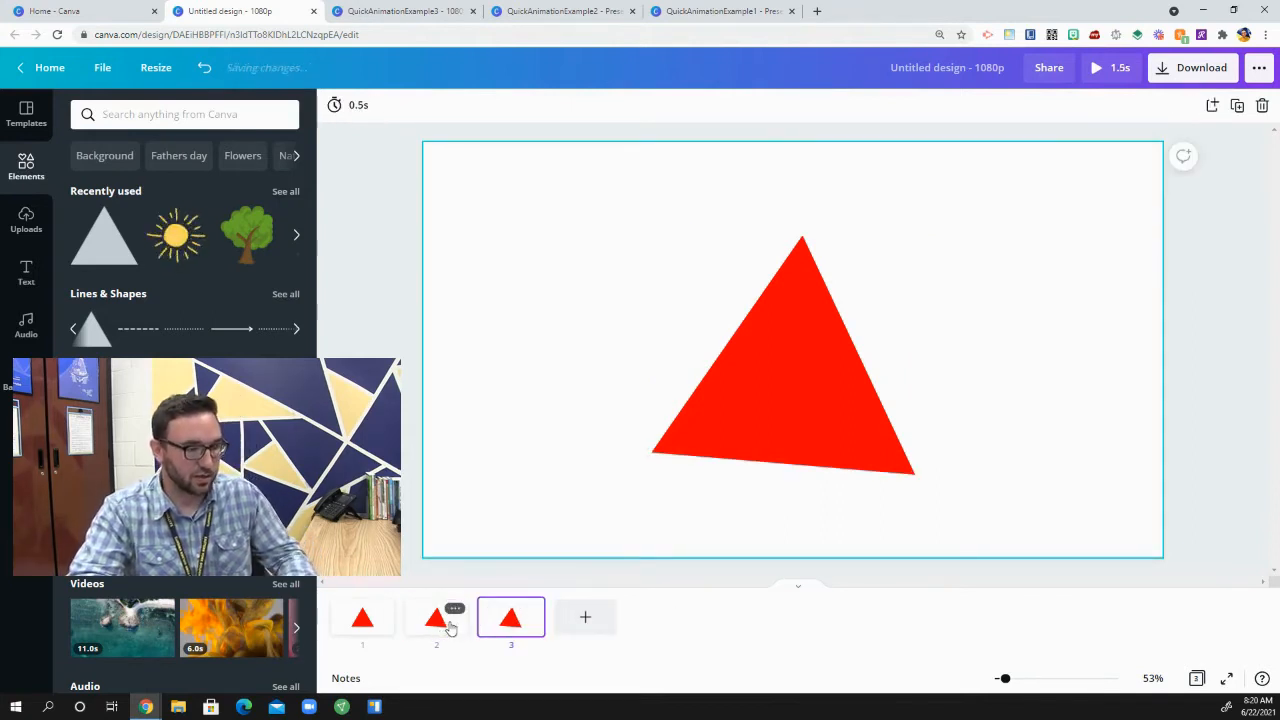
{"action": "left_click", "coordinate": [768, 424]}
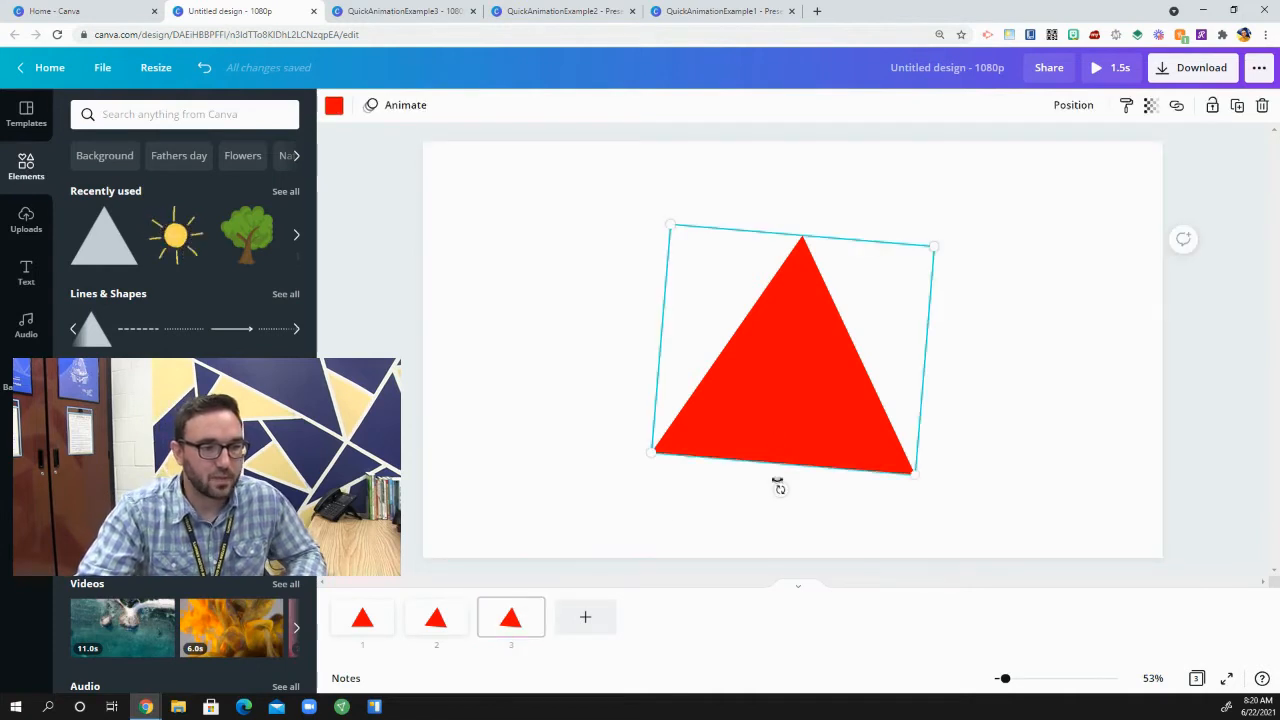
{"action": "left_click_drag", "start_coordinate": [779, 489], "coordinate": [756, 488]}
{"action": "left_click", "coordinate": [491, 628]}
{"action": "key", "text": "ctrl+d"}
{"action": "left_click", "coordinate": [767, 430]}
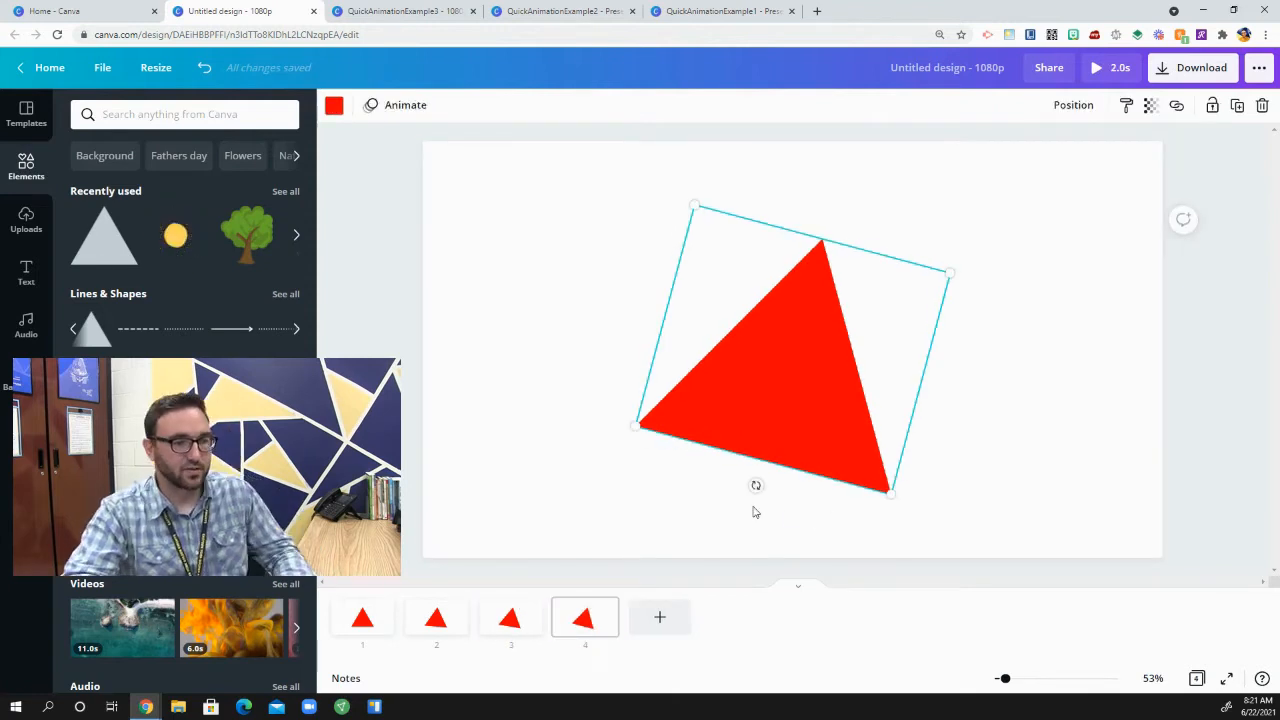
Step: Preview the four-page animation and shorten the timing of every page to 0.2 s
{"action": "left_click", "coordinate": [1105, 72]}
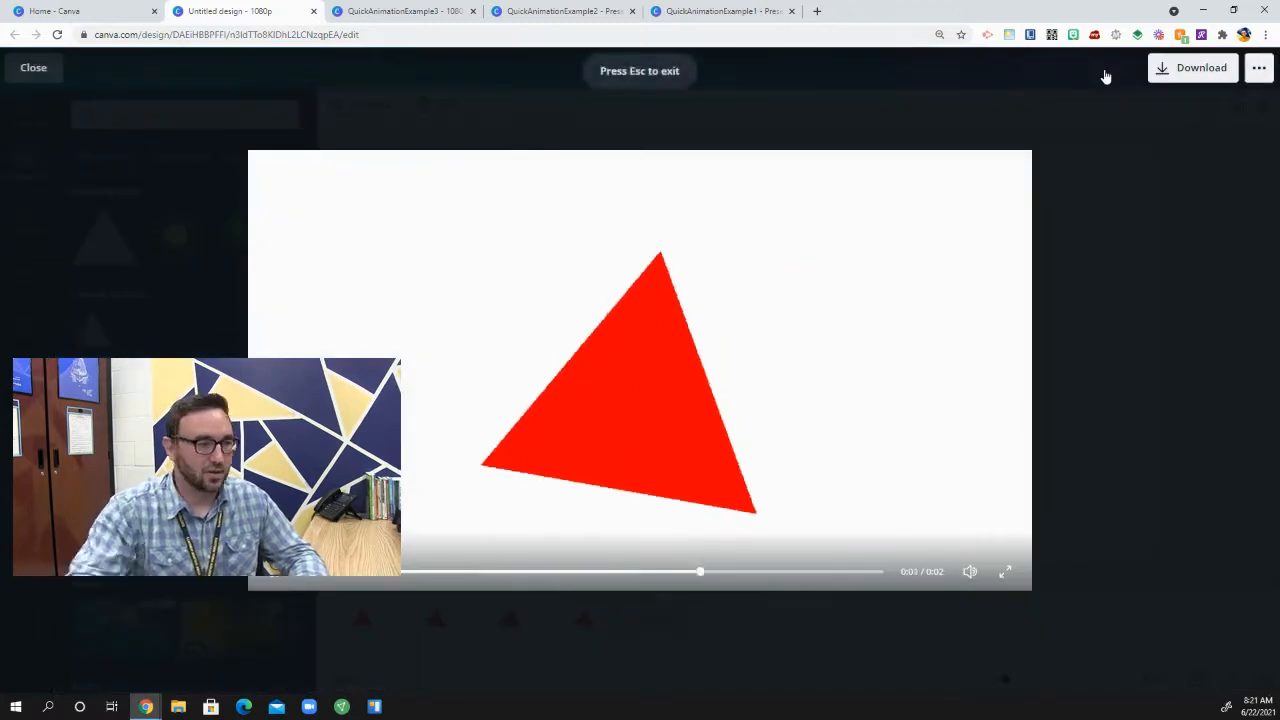
{"action": "left_click", "coordinate": [33, 68]}
{"action": "left_click", "coordinate": [438, 105]}
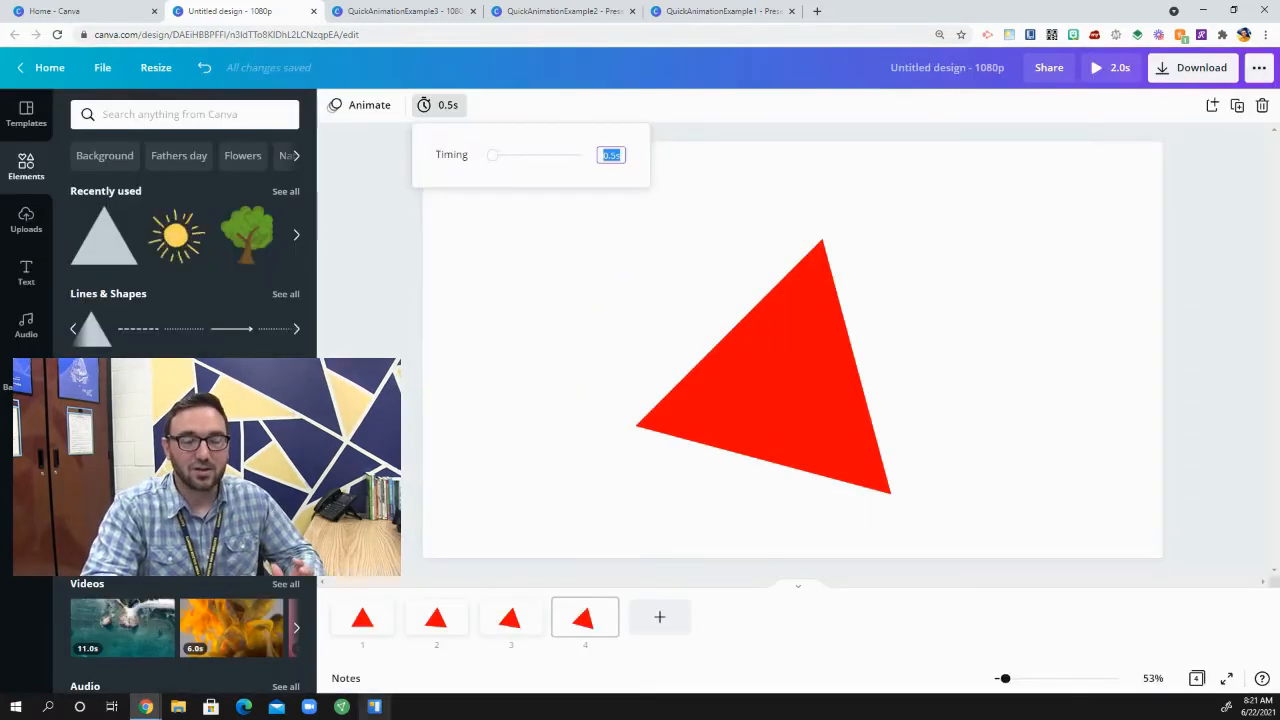
{"action": "left_click", "coordinate": [362, 617]}
{"action": "left_click", "coordinate": [522, 155]}
{"action": "type", "text": ".2"}
{"action": "left_click", "coordinate": [436, 617]}
{"action": "left_click", "coordinate": [522, 155]}
{"action": "type", "text": ".2"}
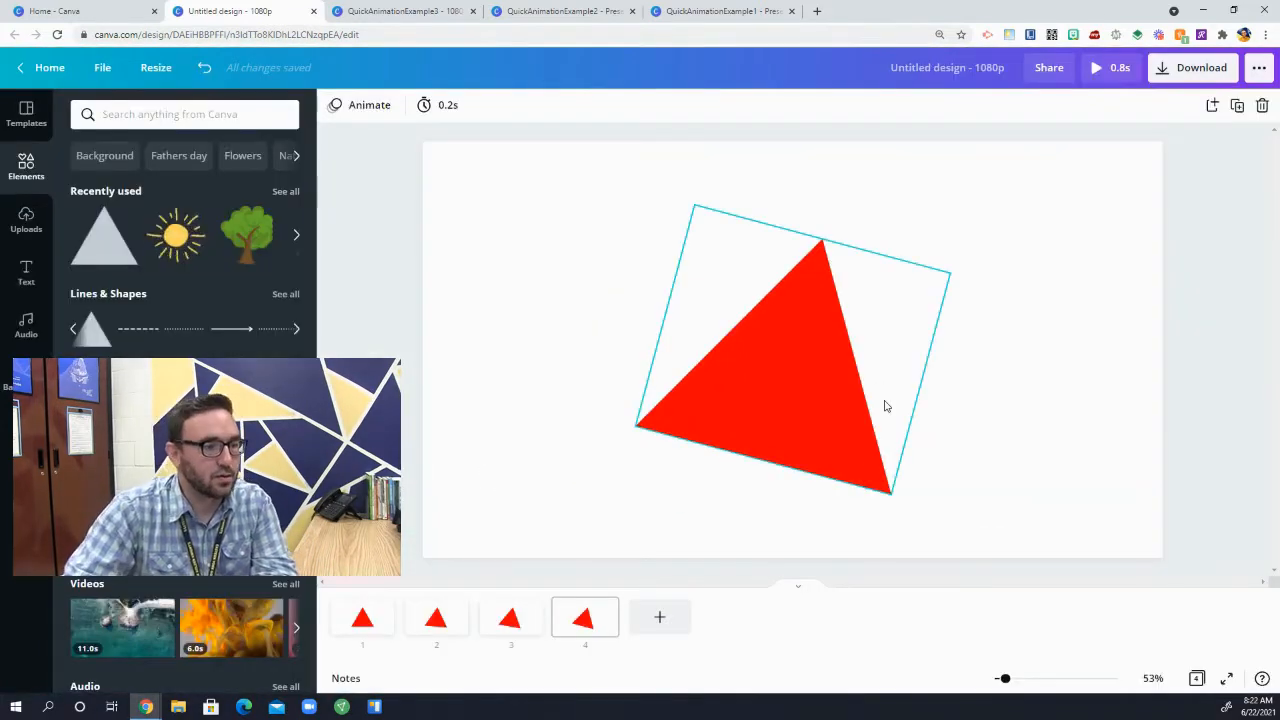
Step: Keep duplicating the last page up to page 18, rotating the triangle a few degrees further clockwise on the new pages
{"action": "left_click", "coordinate": [760, 386]}
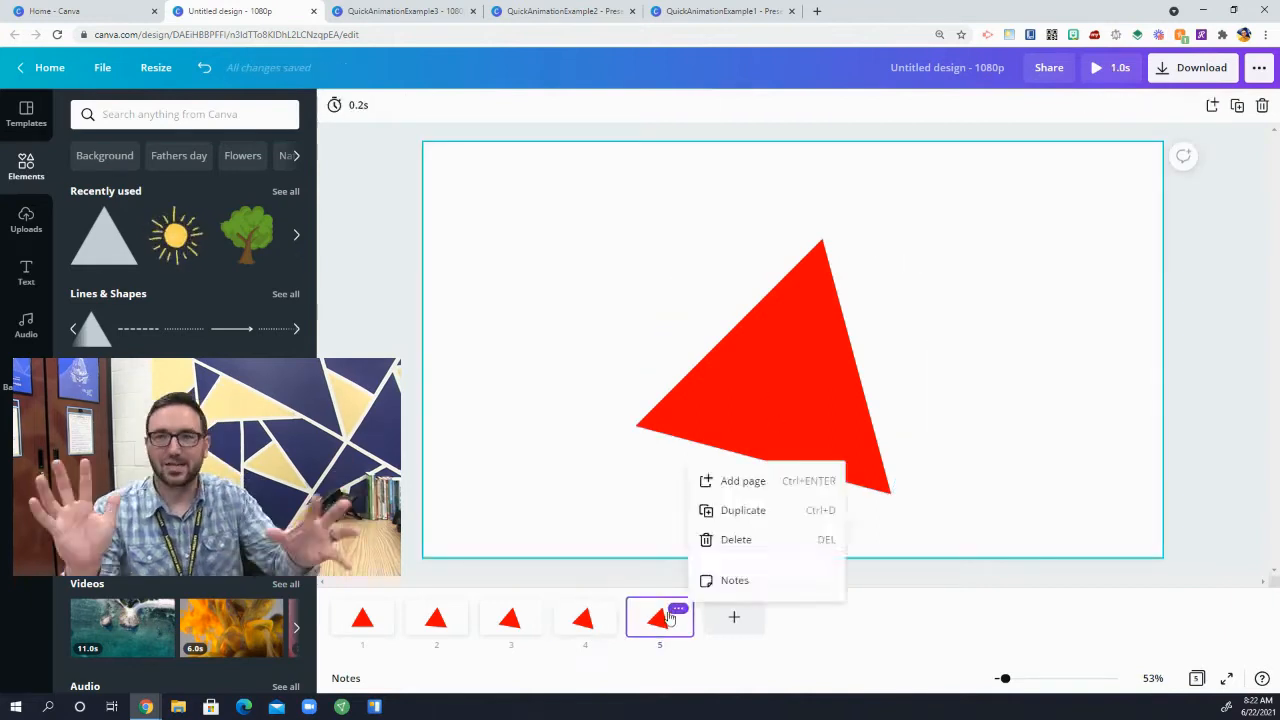
{"action": "left_click_drag", "start_coordinate": [755, 487], "coordinate": [745, 491]}
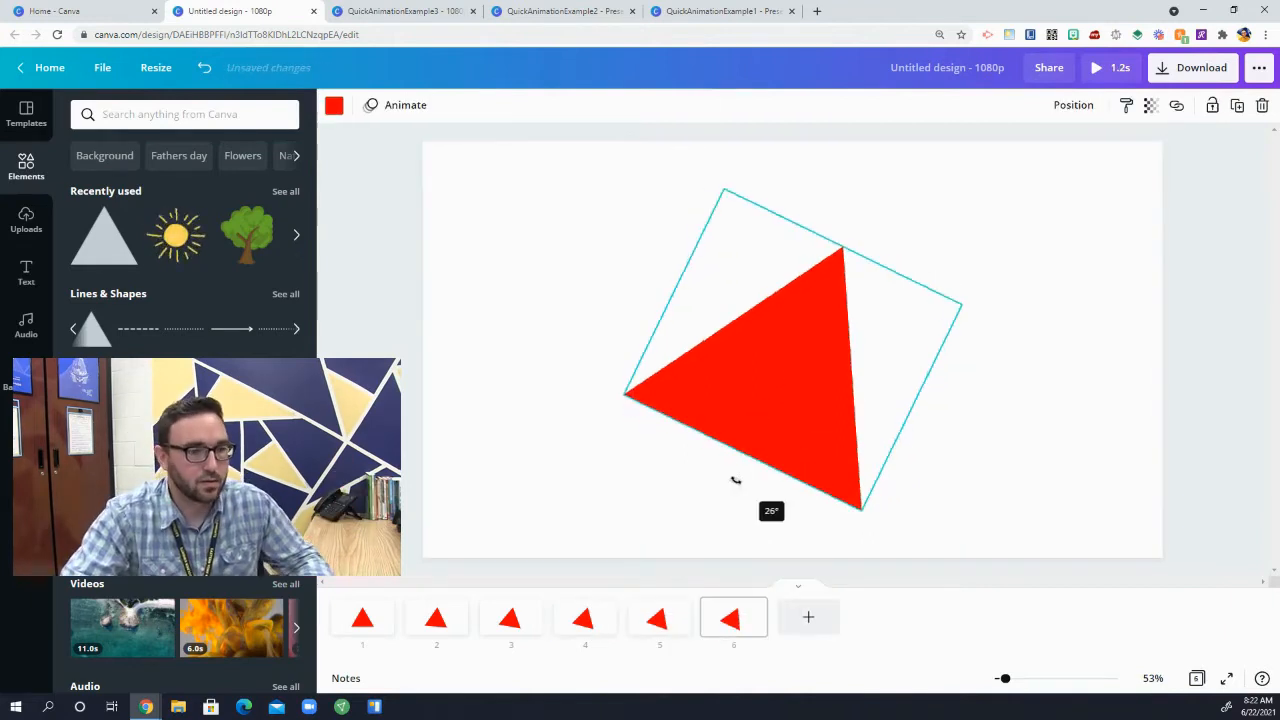
{"action": "left_click_drag", "start_coordinate": [732, 481], "coordinate": [723, 472]}
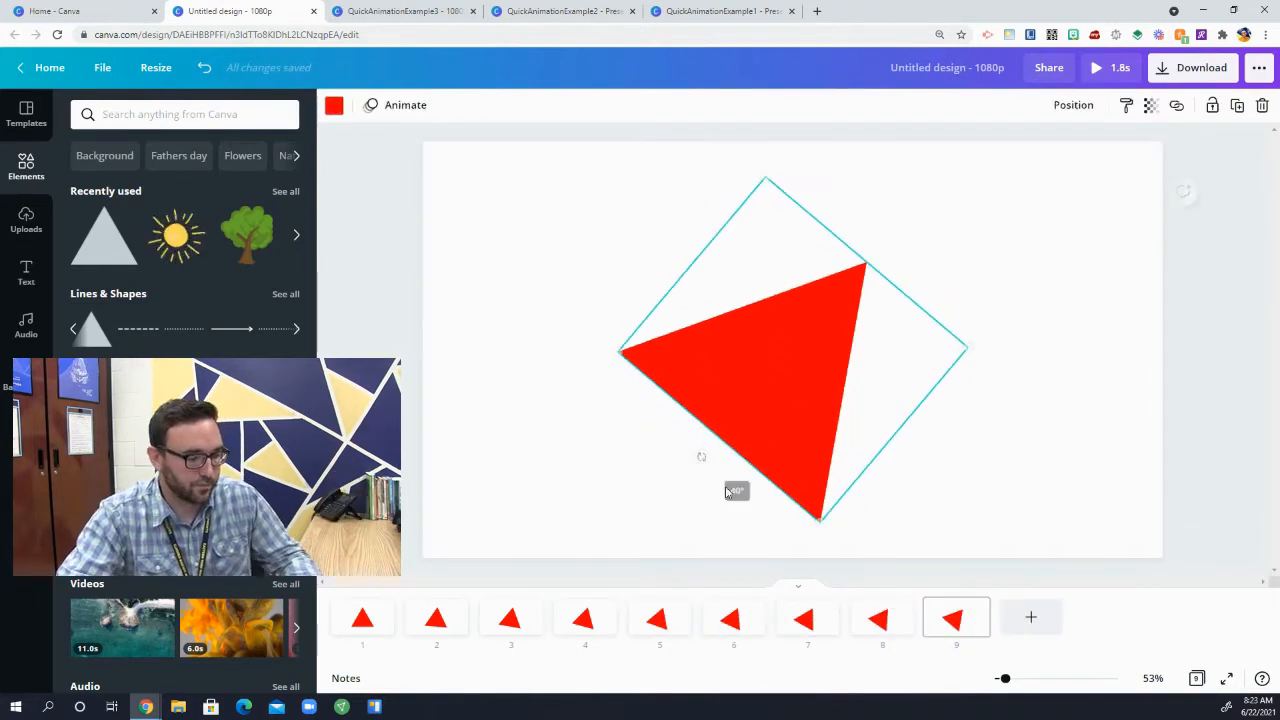
{"action": "left_click_drag", "start_coordinate": [683, 443], "coordinate": [668, 419]}
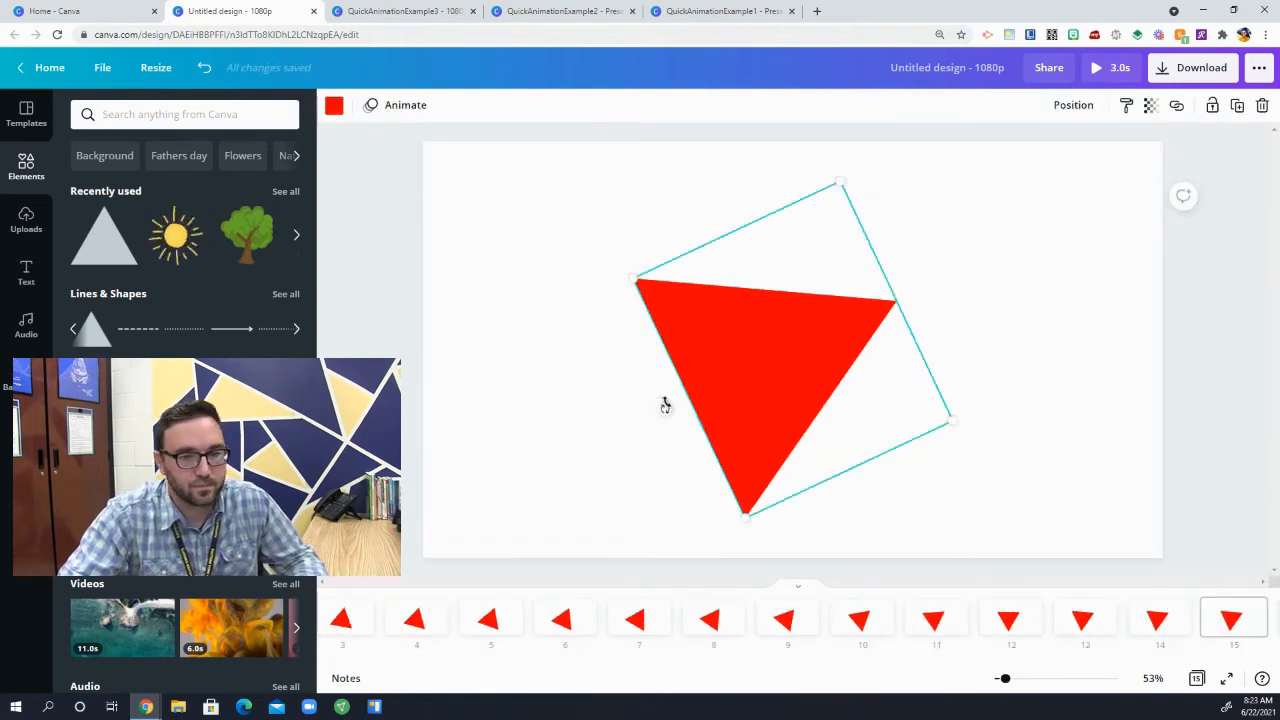
{"action": "left_click_drag", "start_coordinate": [663, 403], "coordinate": [654, 389]}
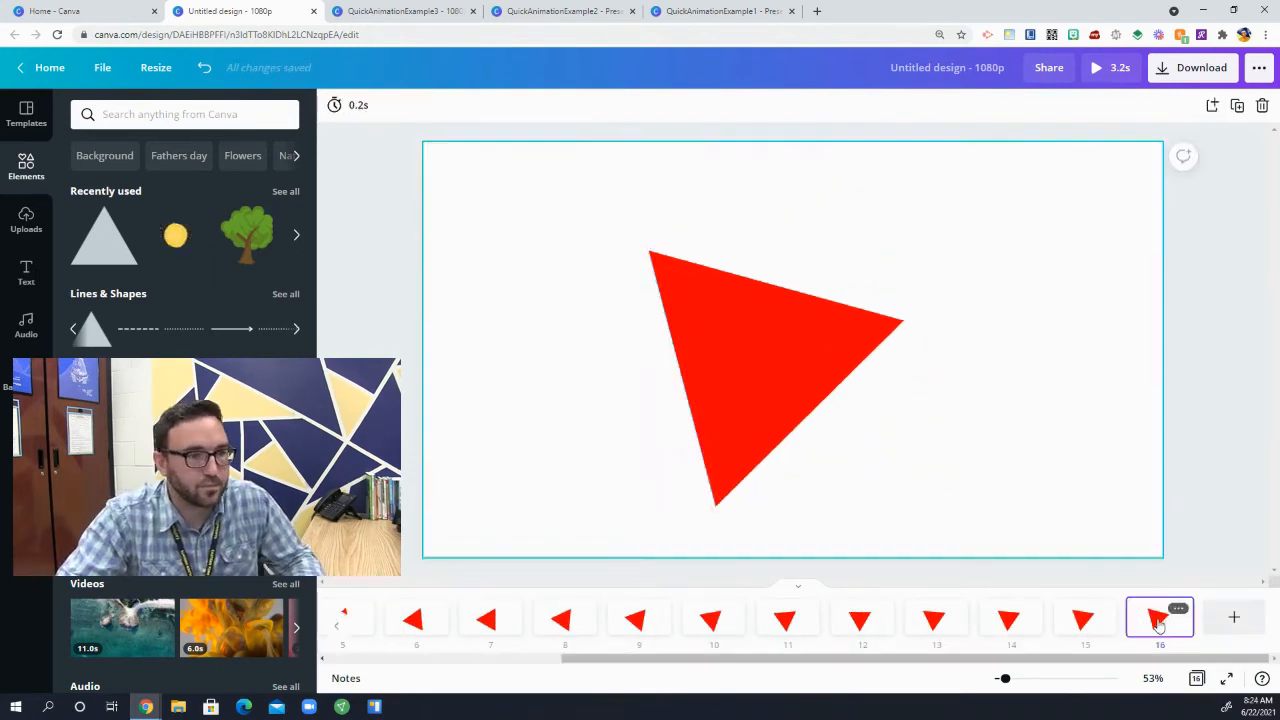
{"action": "left_click_drag", "start_coordinate": [657, 388], "coordinate": [655, 376]}
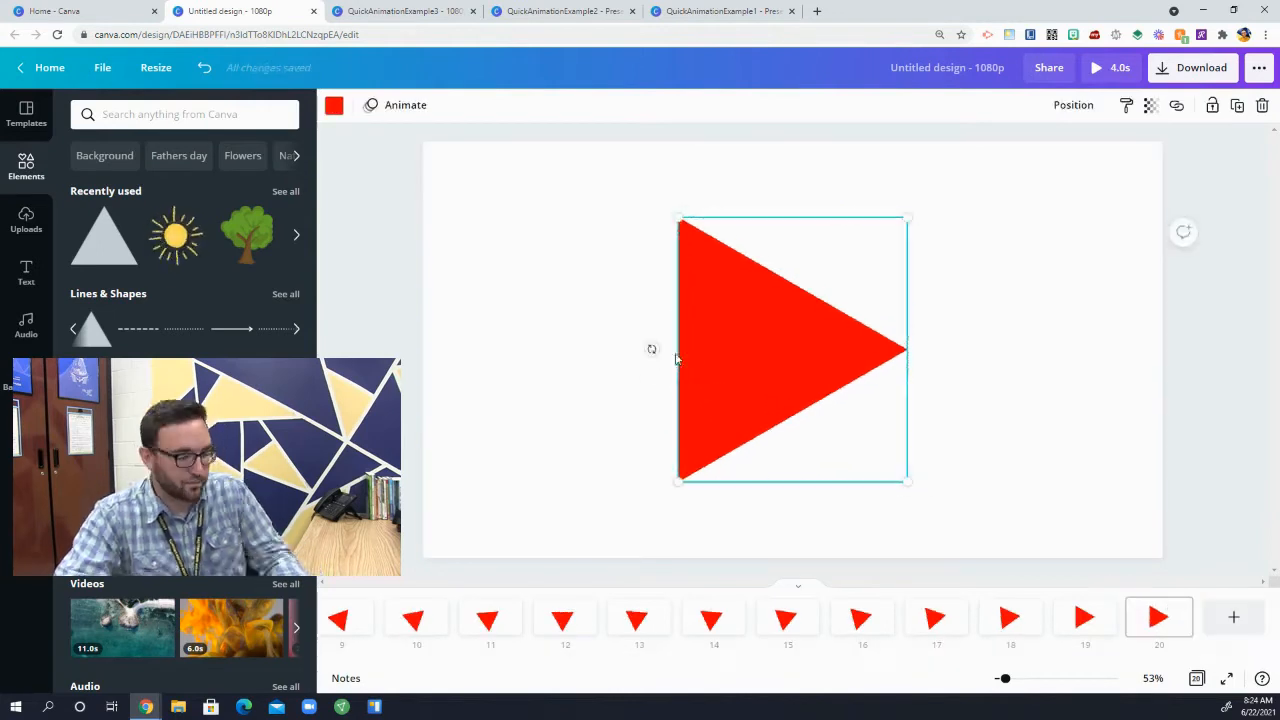
Step: Extend the sequence to 25 pages with further duplicates, rotating the triangle clockwise in small increments until it stands upright again
{"action": "left_click_drag", "start_coordinate": [651, 351], "coordinate": [651, 340]}
{"action": "left_click", "coordinate": [907, 505]}
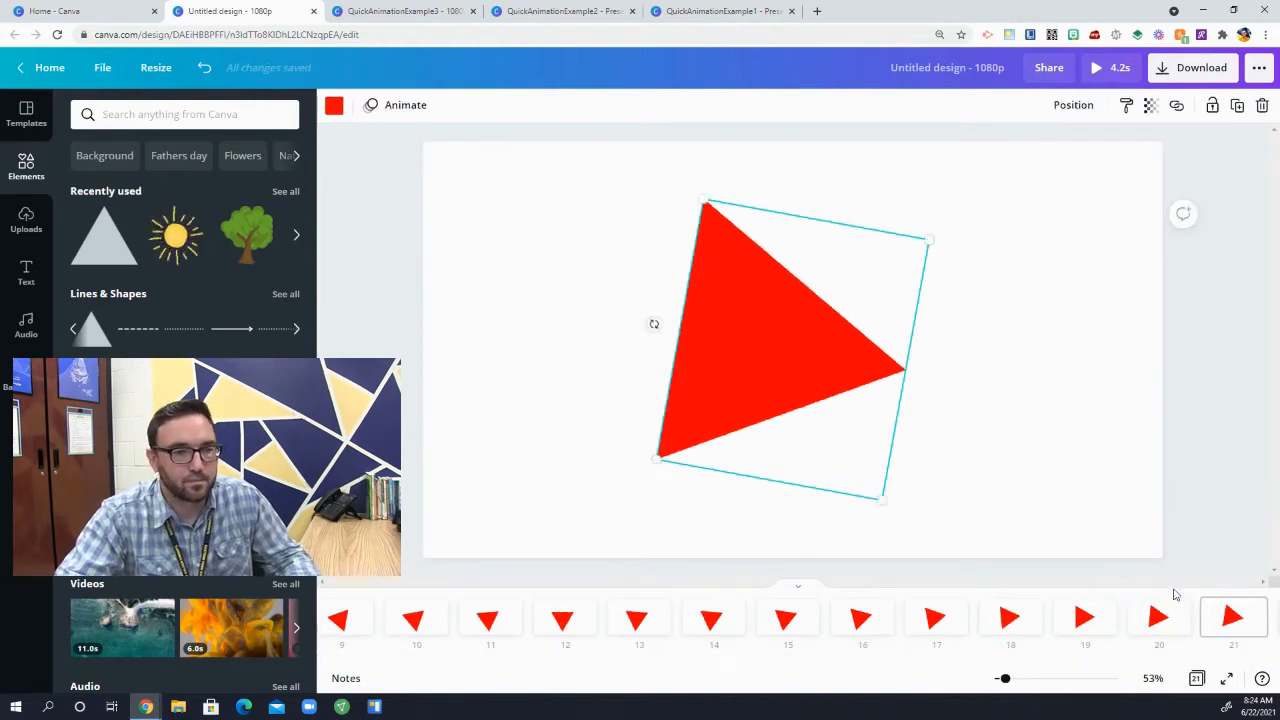
{"action": "left_click_drag", "start_coordinate": [654, 323], "coordinate": [666, 306]}
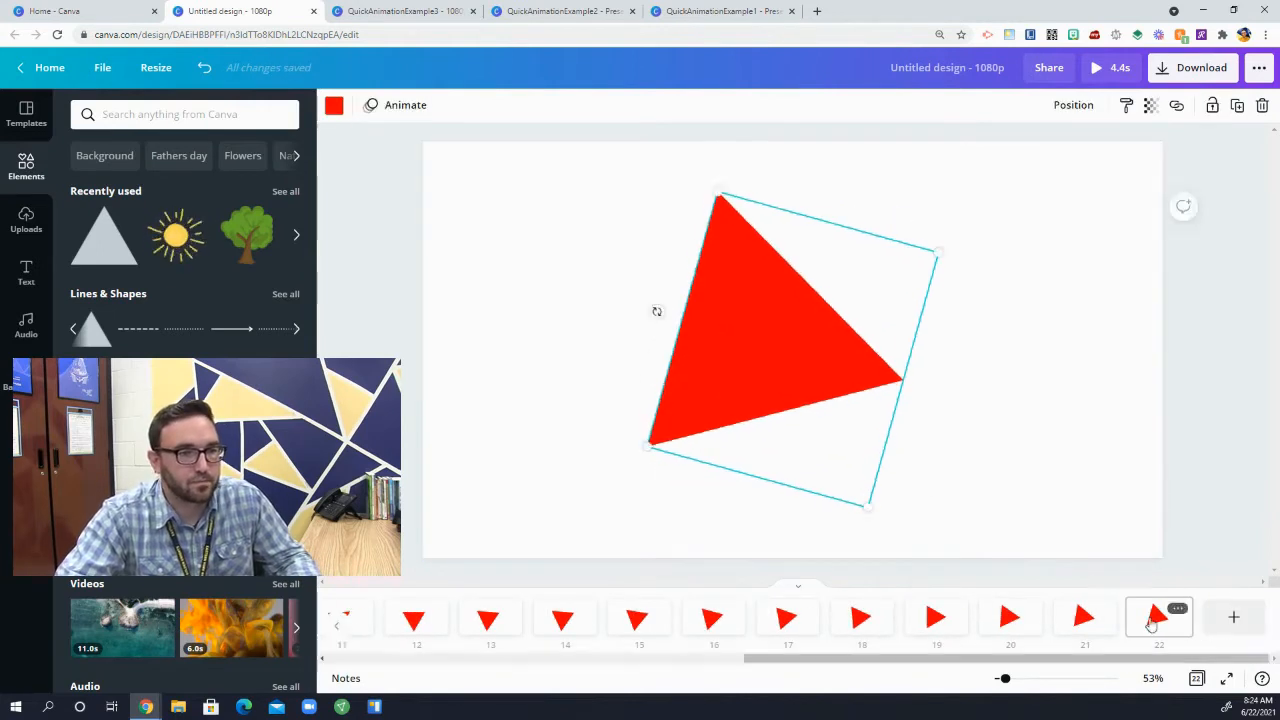
{"action": "left_click_drag", "start_coordinate": [654, 311], "coordinate": [666, 294]}
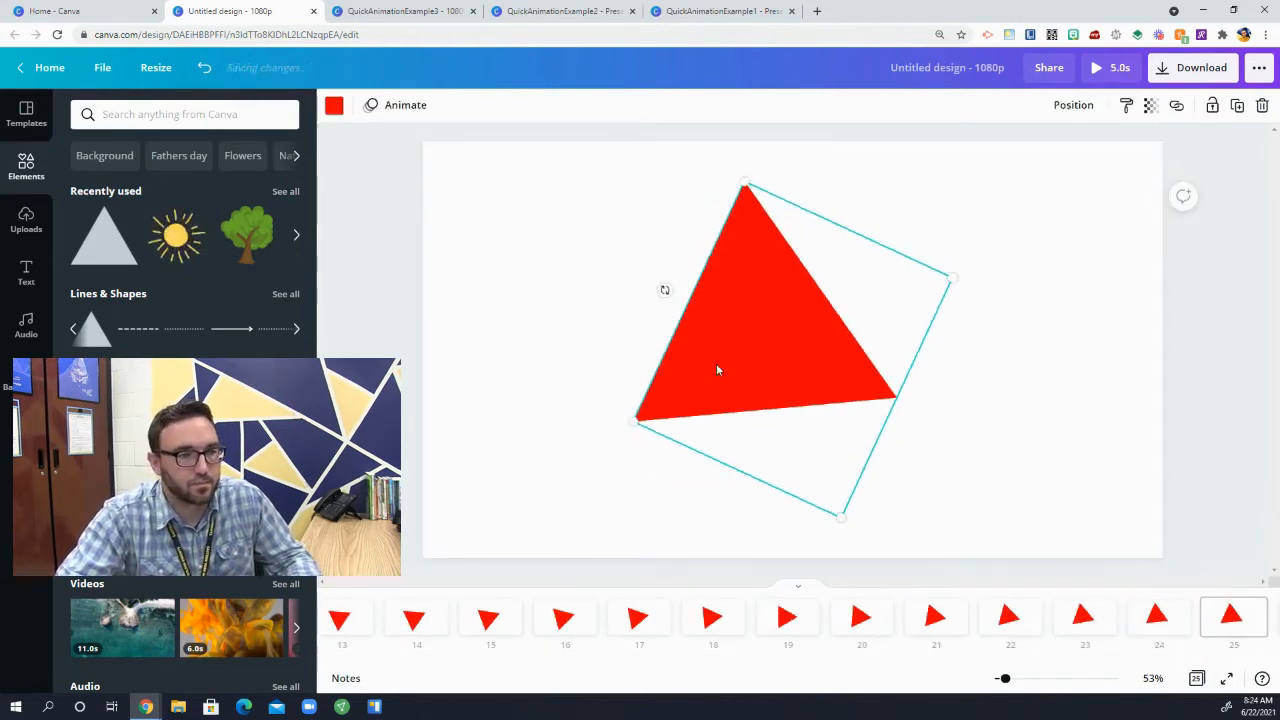
Step: Play the preview of the full 25-page triangle animation and return to the first page in the editor
{"action": "left_click", "coordinate": [1108, 67]}
{"action": "key", "text": "Escape"}
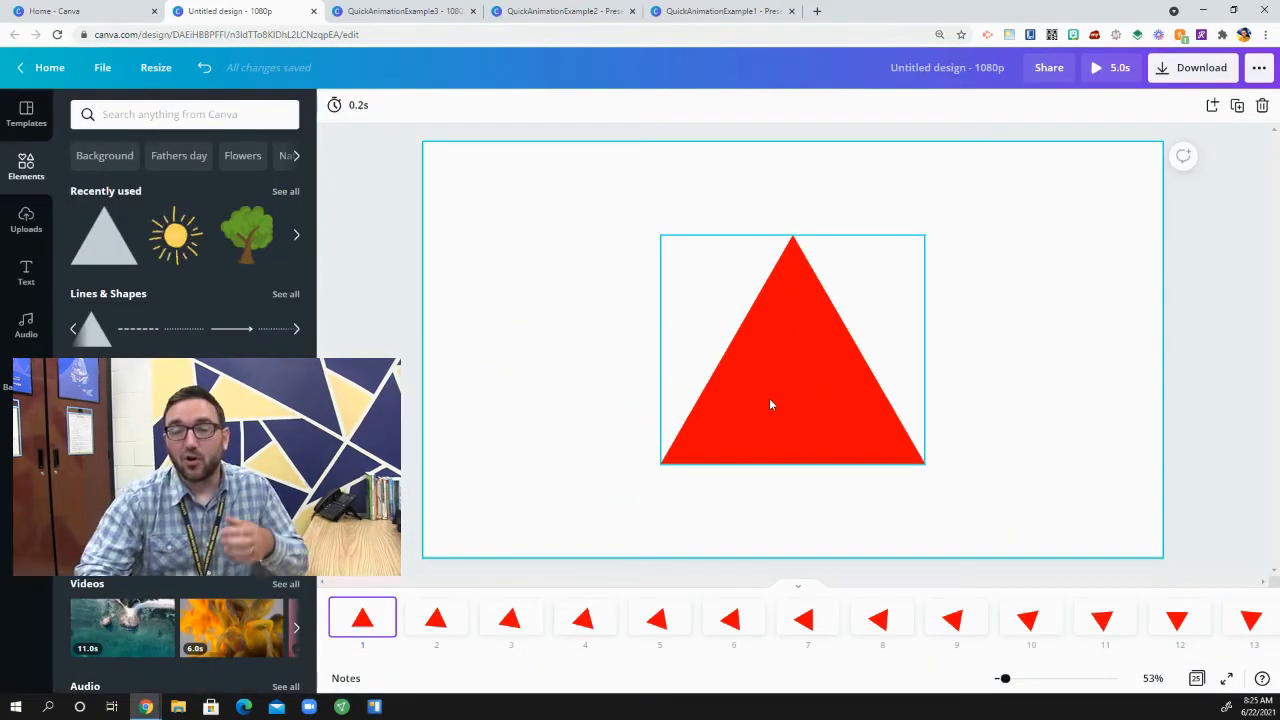
{"action": "left_click", "coordinate": [646, 536]}
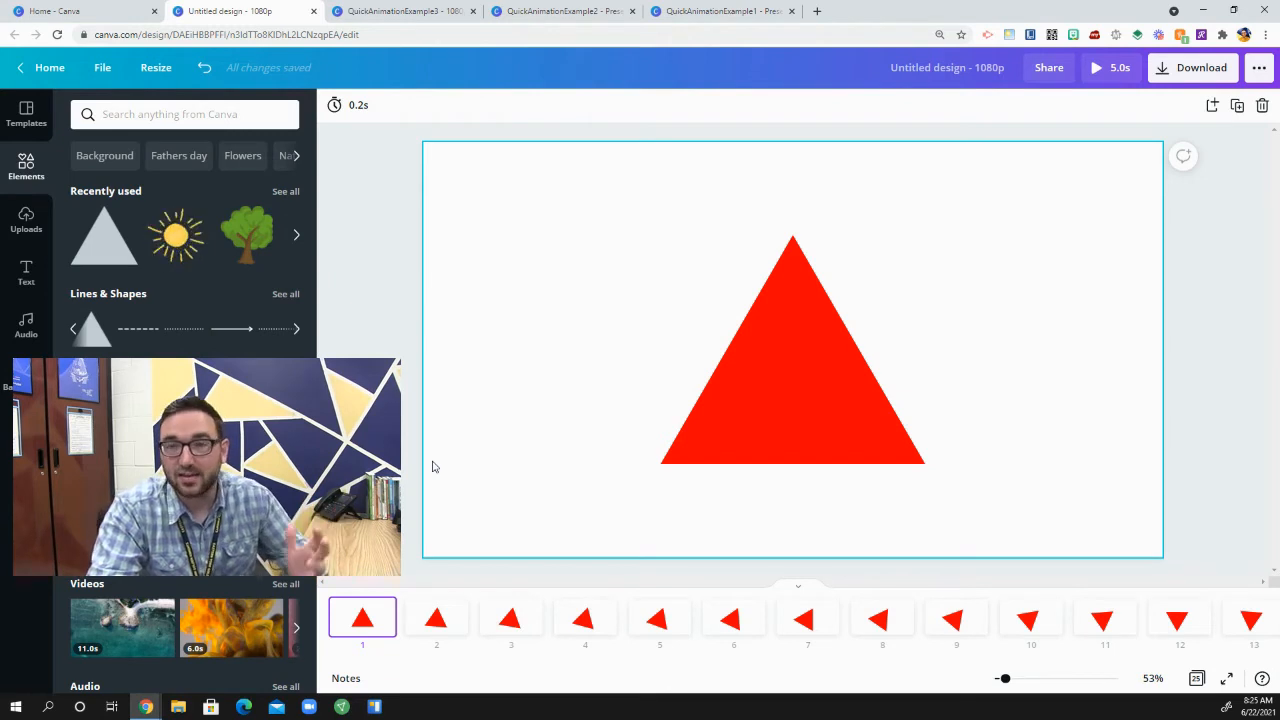
Step: Step forward and backward through the pages to examine the triangle's frame-by-frame rotation
{"action": "key", "text": "Right"}
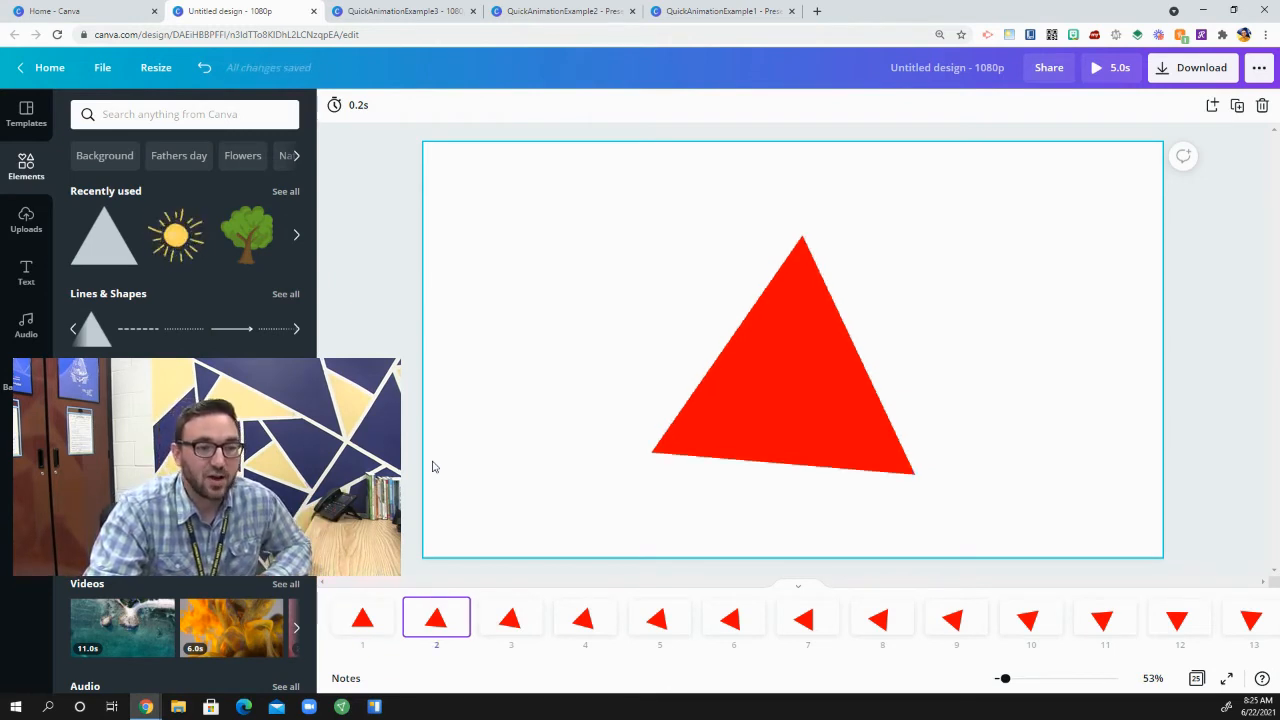
{"action": "key", "text": "Right"}
{"action": "key", "text": "Right"}
{"action": "key", "text": "Right"}
{"action": "key", "text": "Right"}
{"action": "key", "text": "Right"}
{"action": "key", "text": "Right"}
{"action": "key", "text": "Right"}
{"action": "key", "text": "Right"}
{"action": "key", "text": "Right"}
{"action": "key", "text": "Right"}
{"action": "key", "text": "Right"}
{"action": "key", "text": "Right"}
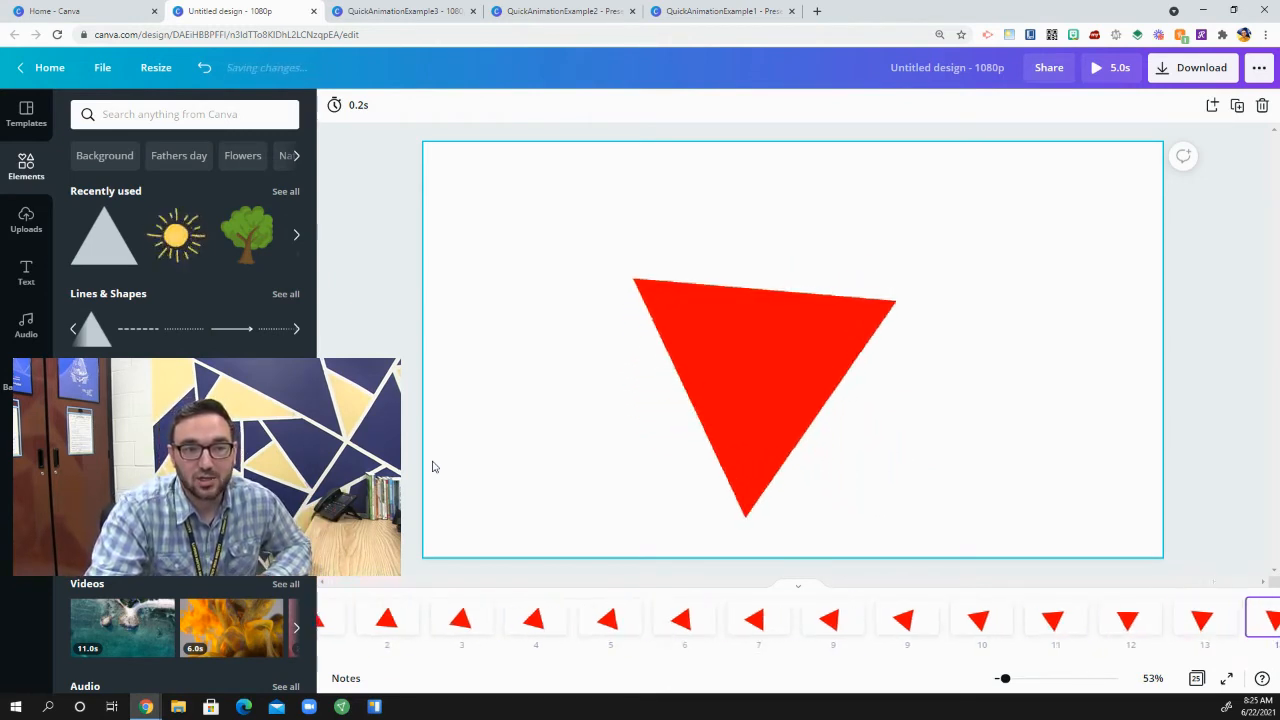
{"action": "key", "text": "Right"}
{"action": "key", "text": "Right"}
{"action": "key", "text": "Right"}
{"action": "key", "text": "Right"}
{"action": "key", "text": "Right"}
{"action": "key", "text": "Right"}
{"action": "key", "text": "Right"}
{"action": "key", "text": "Right"}
{"action": "key", "text": "Right"}
{"action": "key", "text": "Right"}
{"action": "key", "text": "Right"}
{"action": "key", "text": "Right"}
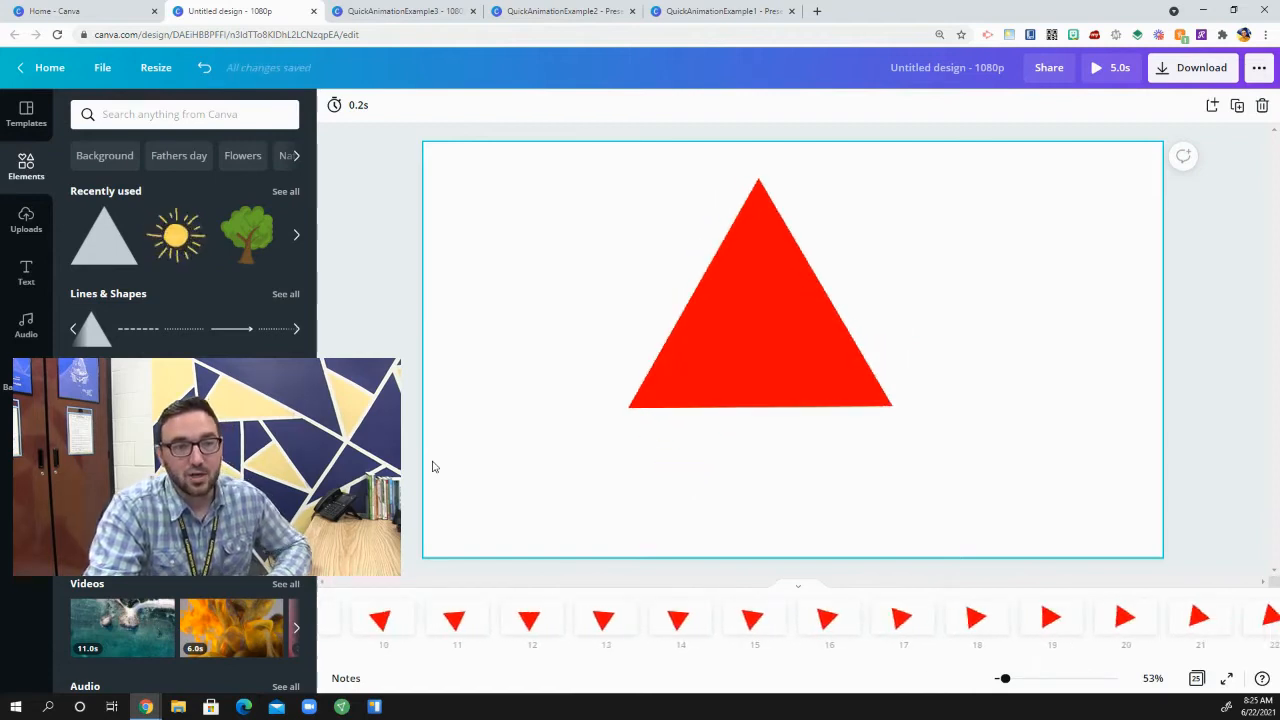
{"action": "key", "text": "Left"}
{"action": "key", "text": "Left"}
{"action": "key", "text": "Left"}
{"action": "key", "text": "Left"}
{"action": "key", "text": "Left"}
{"action": "key", "text": "Left"}
{"action": "key", "text": "Left"}
{"action": "key", "text": "Left"}
{"action": "key", "text": "Left"}
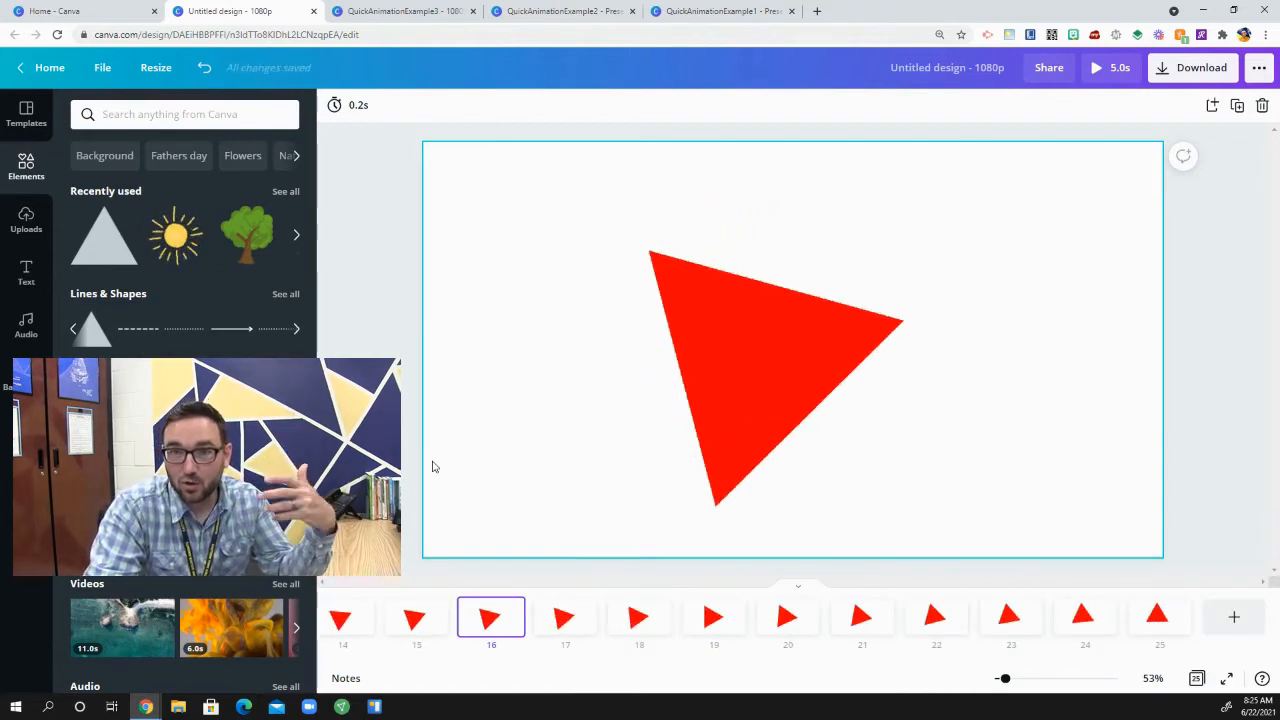
{"action": "key", "text": "Left"}
{"action": "key", "text": "Left"}
{"action": "key", "text": "Left"}
{"action": "key", "text": "Left"}
{"action": "key", "text": "Left"}
{"action": "key", "text": "Left"}
{"action": "key", "text": "Left"}
{"action": "key", "text": "Left"}
{"action": "key", "text": "Left"}
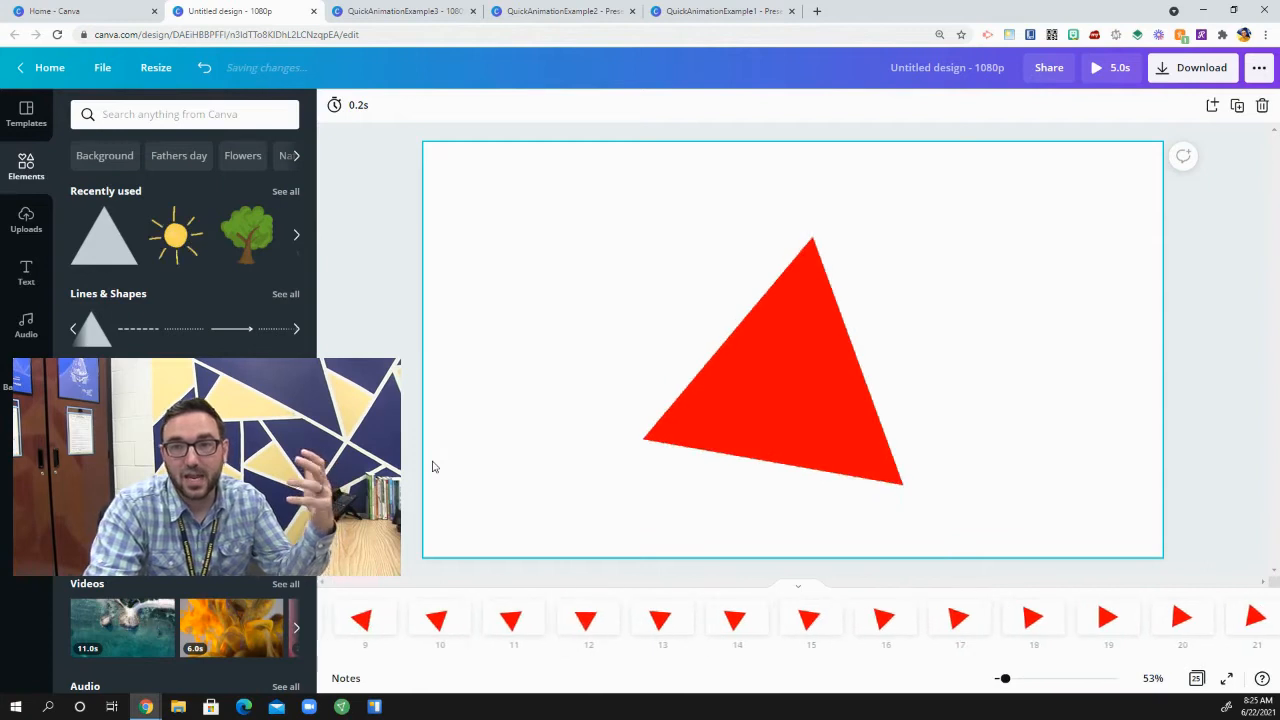
Step: Return to the first page, play the preview of the rotating triangle animation, and close the preview
{"action": "key", "text": "Left"}
{"action": "key", "text": "Left"}
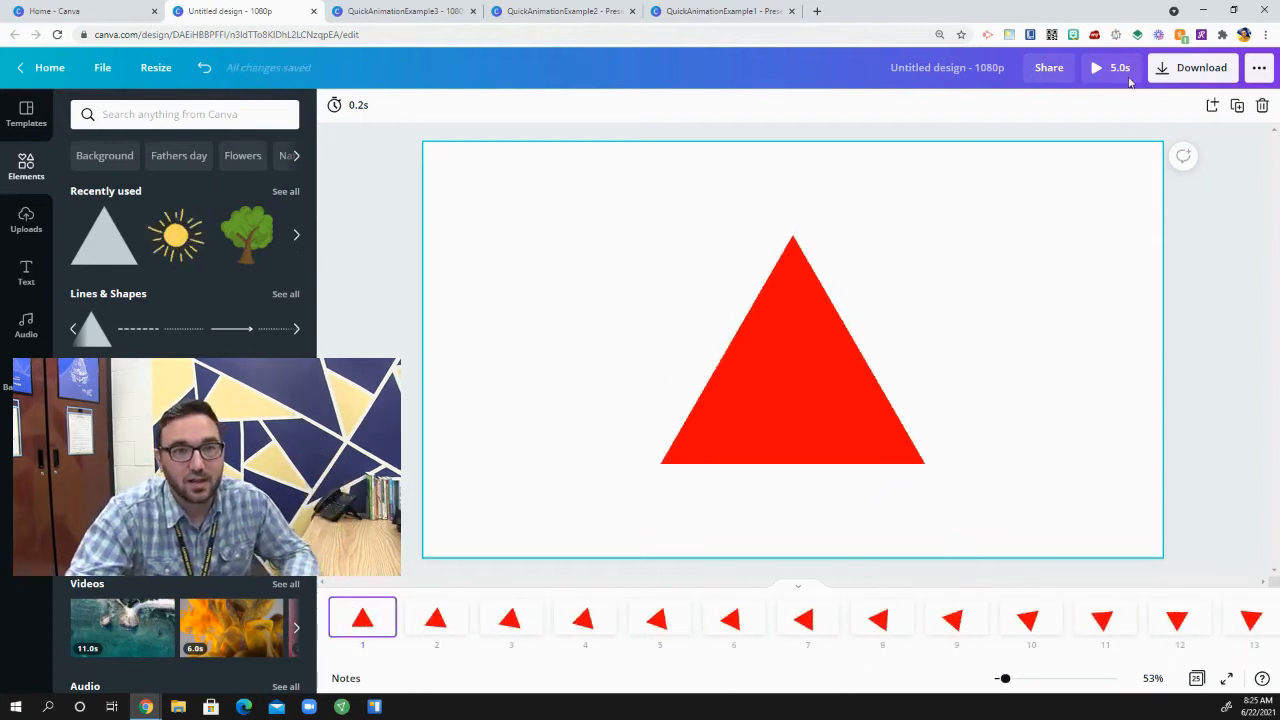
{"action": "left_click", "coordinate": [1128, 78]}
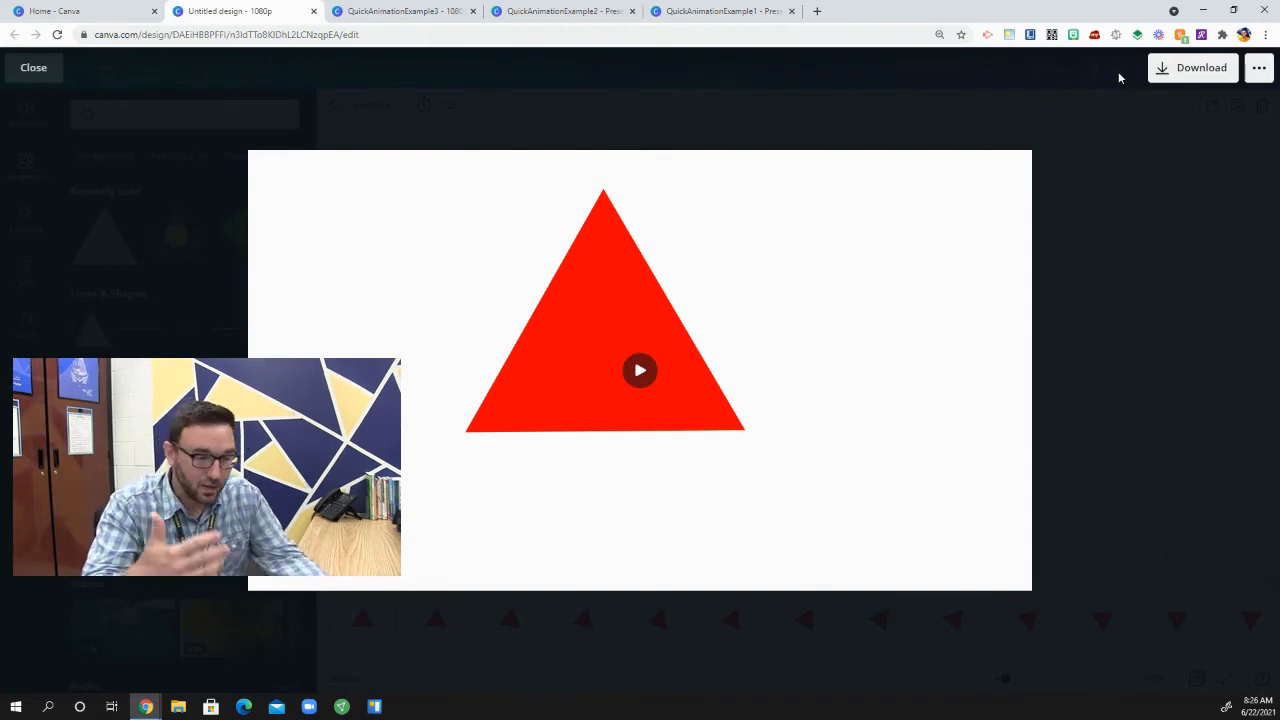
{"action": "key", "text": "Escape"}
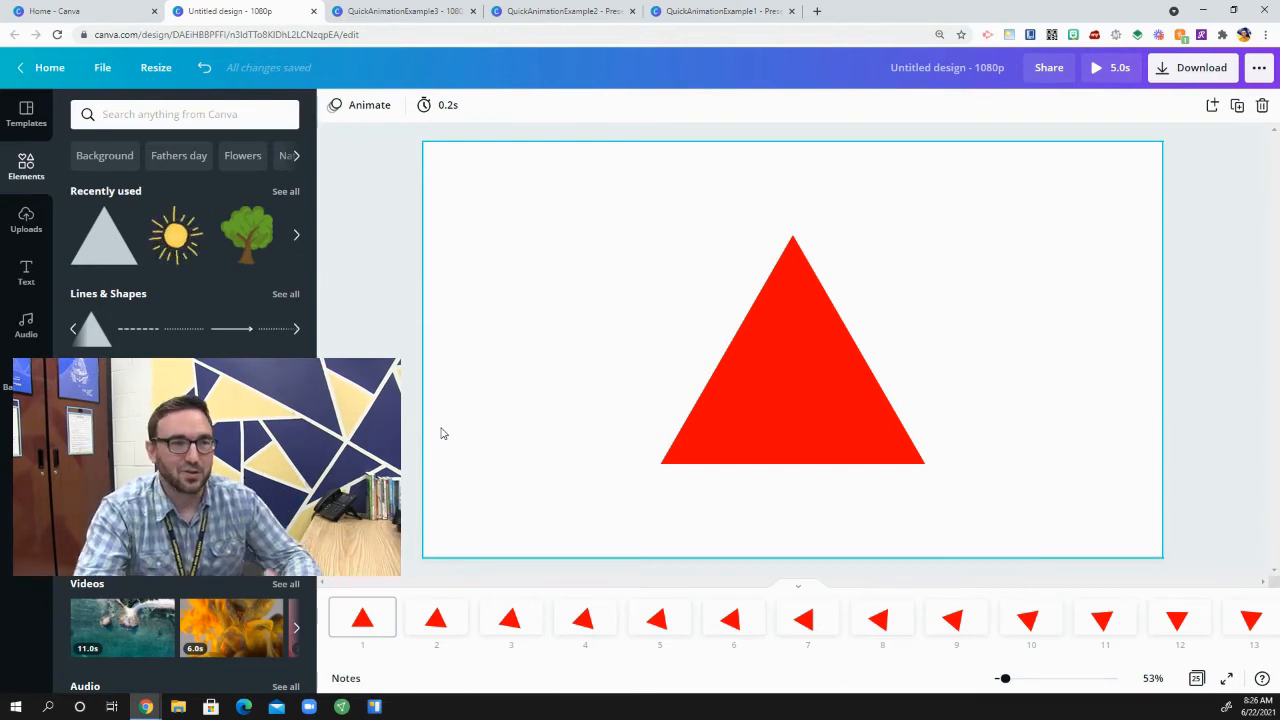
Step: Switch to the QuickAnimationExample1 design and step through its pages to page 72 to examine the orange ball's frame-by-frame movement
{"action": "left_click", "coordinate": [707, 10]}
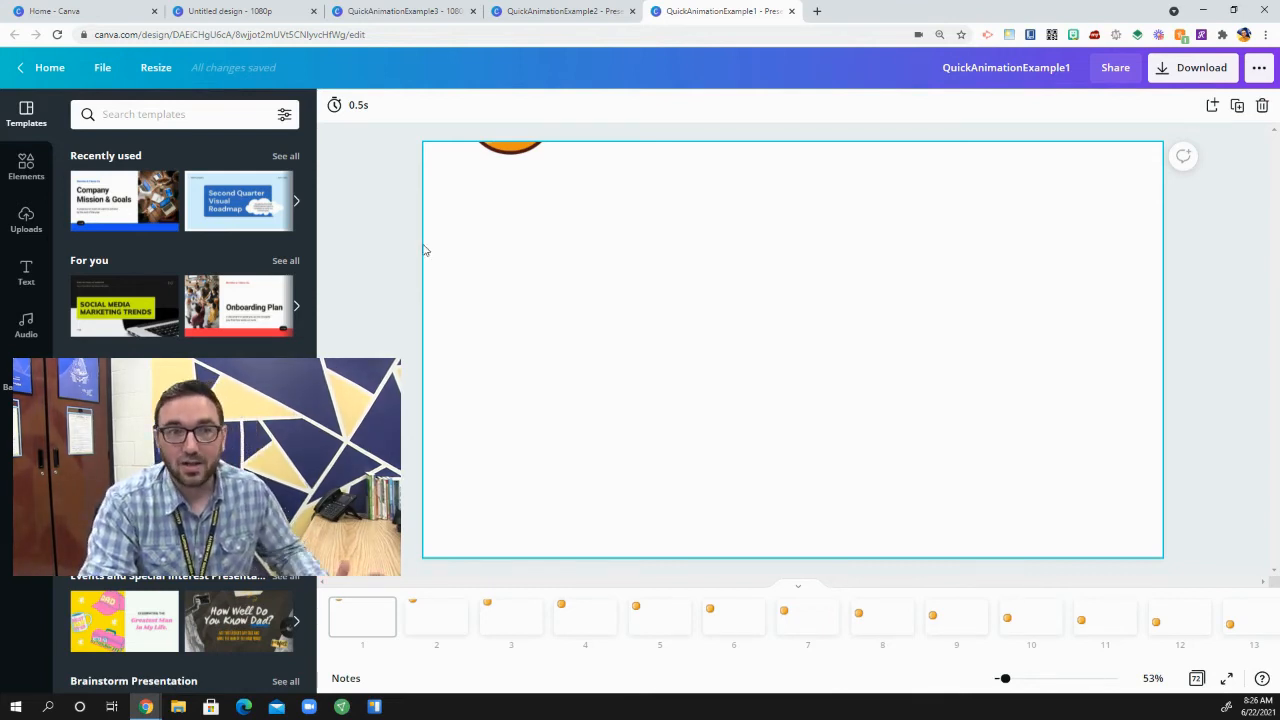
{"action": "key", "text": "Right"}
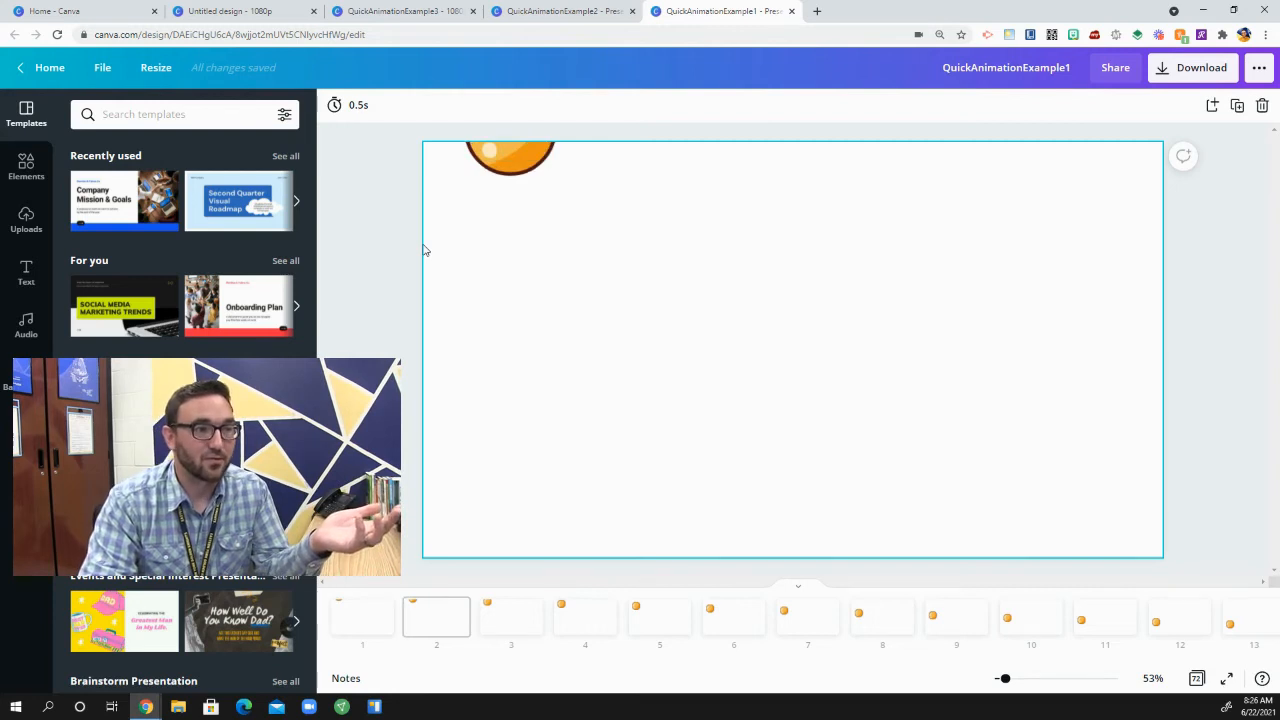
{"action": "key", "text": "Left"}
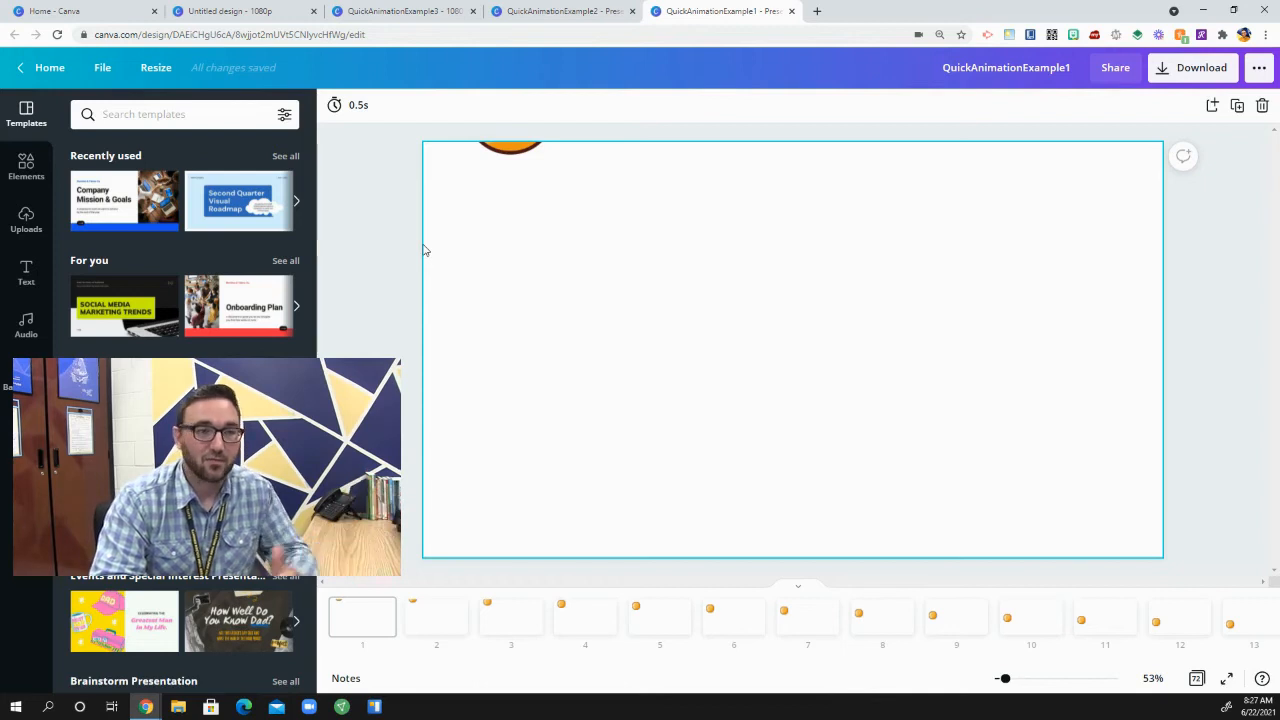
{"action": "key", "text": "Right"}
{"action": "key", "text": "Right"}
{"action": "key", "text": "Right"}
{"action": "key", "text": "Right"}
{"action": "key", "text": "Right"}
{"action": "key", "text": "Right"}
{"action": "key", "text": "Right"}
{"action": "key", "text": "Right"}
{"action": "key", "text": "Right"}
{"action": "key", "text": "Right"}
{"action": "key", "text": "Right"}
{"action": "key", "text": "Right"}
{"action": "key", "text": "Right"}
{"action": "key", "text": "Right"}
{"action": "key", "text": "Right"}
{"action": "key", "text": "Right"}
{"action": "key", "text": "Right"}
{"action": "key", "text": "Right"}
{"action": "key", "text": "Right"}
{"action": "key", "text": "Right"}
{"action": "key", "text": "Right"}
{"action": "key", "text": "Right"}
{"action": "key", "text": "Right"}
{"action": "key", "text": "Right"}
{"action": "key", "text": "Right"}
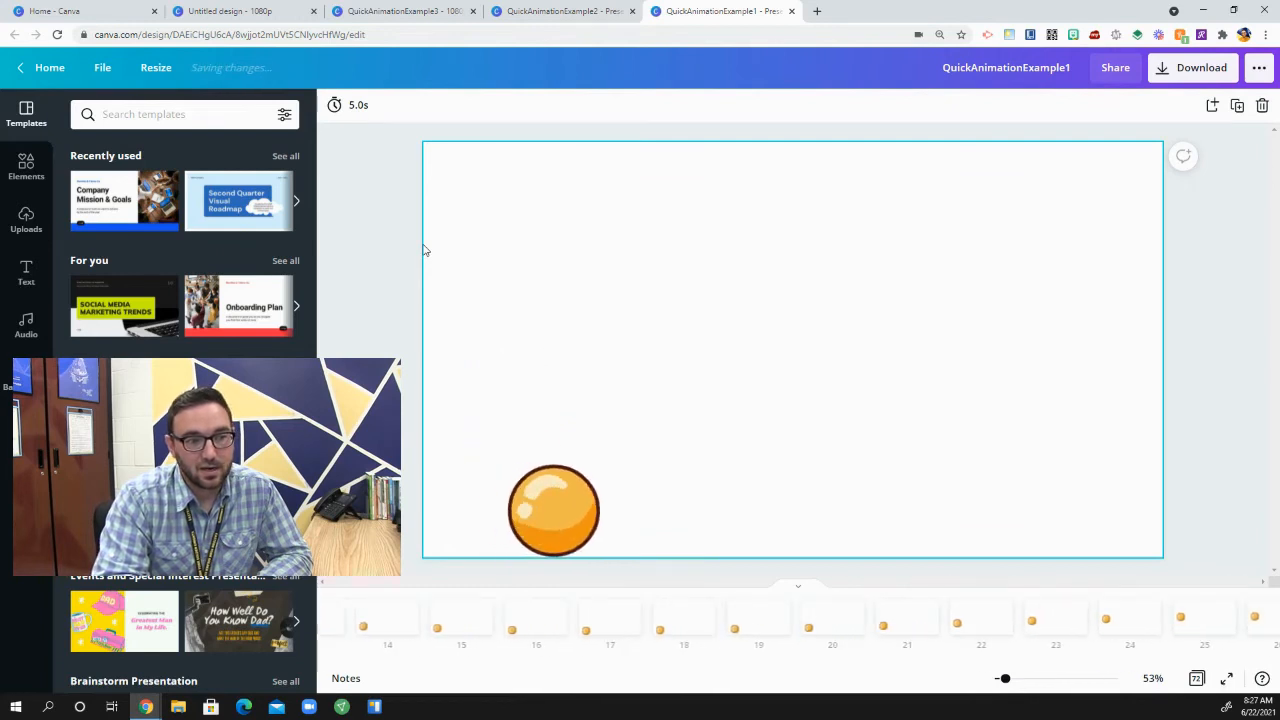
{"action": "key", "text": "Right"}
{"action": "key", "text": "Right"}
{"action": "key", "text": "Right"}
{"action": "key", "text": "Right"}
{"action": "key", "text": "Right"}
{"action": "key", "text": "Right"}
{"action": "key", "text": "Right"}
{"action": "key", "text": "Right"}
{"action": "key", "text": "Right"}
{"action": "key", "text": "Right"}
{"action": "key", "text": "Right"}
{"action": "key", "text": "Right"}
{"action": "key", "text": "Right"}
{"action": "key", "text": "Right"}
{"action": "key", "text": "Right"}
{"action": "key", "text": "Right"}
{"action": "key", "text": "Right"}
{"action": "key", "text": "Right"}
{"action": "key", "text": "Right"}
{"action": "key", "text": "Right"}
{"action": "key", "text": "Right"}
{"action": "key", "text": "Right"}
{"action": "key", "text": "Right"}
{"action": "key", "text": "Right"}
{"action": "key", "text": "Right"}
{"action": "key", "text": "Right"}
{"action": "key", "text": "Right"}
{"action": "key", "text": "Right"}
{"action": "key", "text": "Right"}
{"action": "key", "text": "Right"}
{"action": "key", "text": "Right"}
{"action": "key", "text": "Right"}
{"action": "key", "text": "Right"}
{"action": "key", "text": "Right"}
{"action": "key", "text": "Right"}
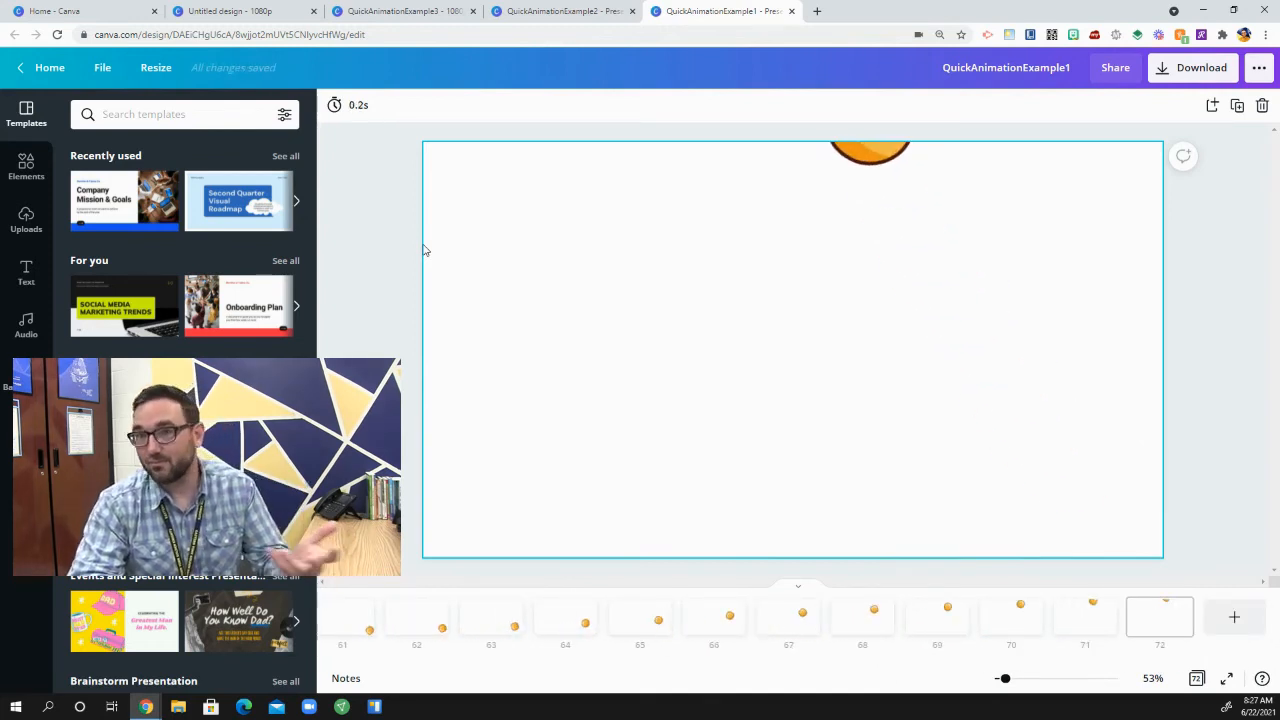
Step: Switch to the QuickAnimationExample2 design and step forward from page 1 to examine the walking figure's frames
{"action": "left_click", "coordinate": [566, 11]}
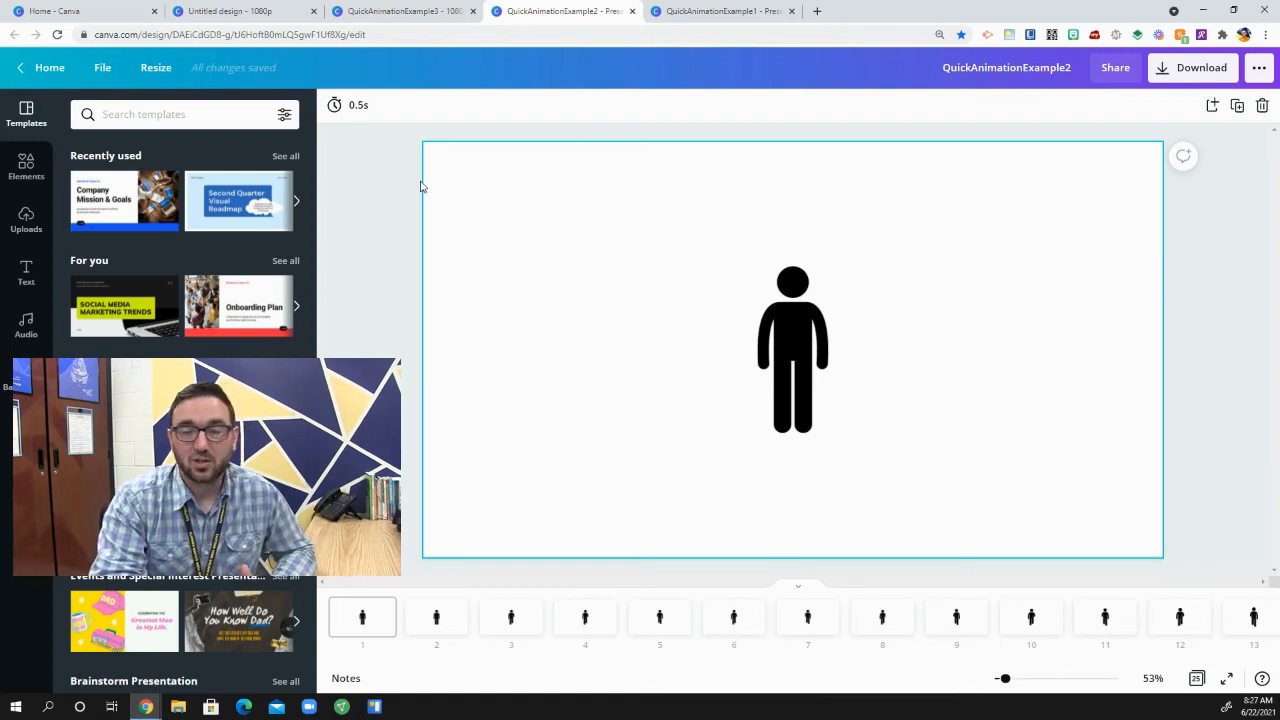
{"action": "key", "text": "Right"}
{"action": "key", "text": "Right"}
{"action": "key", "text": "Right"}
{"action": "key", "text": "Right"}
{"action": "key", "text": "Right"}
{"action": "key", "text": "Right"}
{"action": "key", "text": "Right"}
{"action": "key", "text": "Right"}
{"action": "key", "text": "Right"}
{"action": "key", "text": "Right"}
{"action": "key", "text": "Right"}
{"action": "key", "text": "Right"}
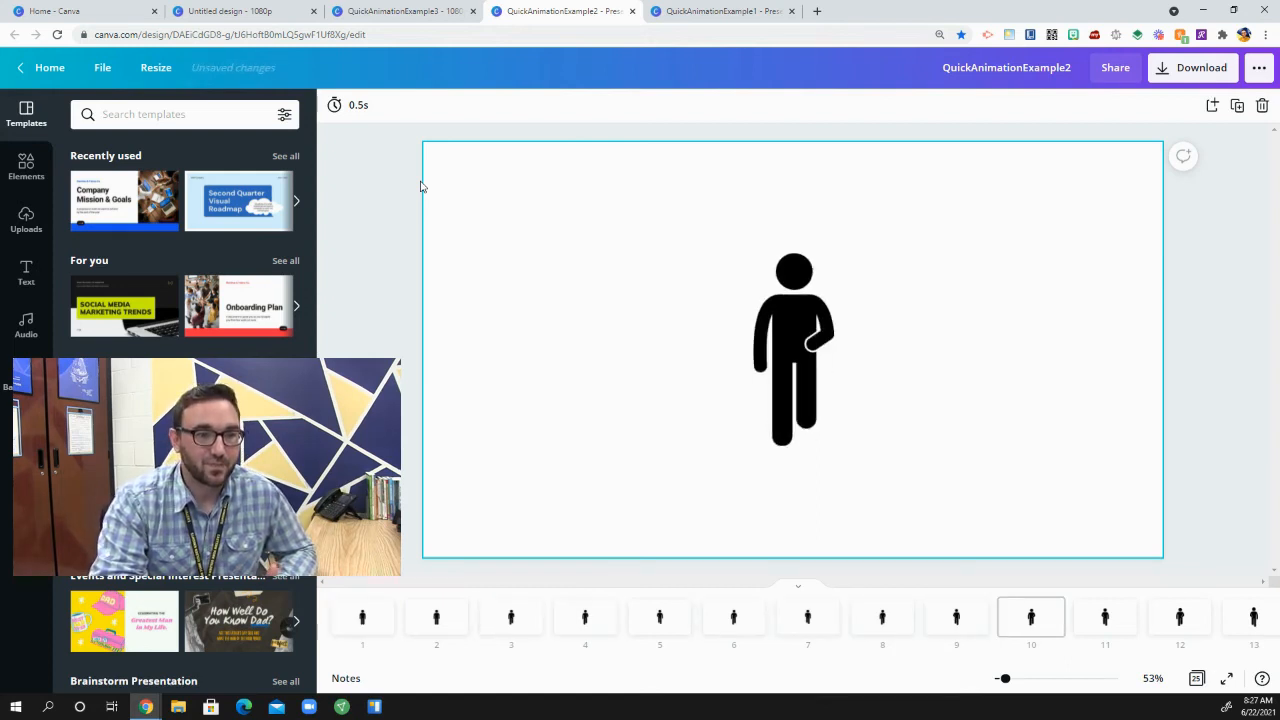
{"action": "key", "text": "Right"}
{"action": "key", "text": "Right"}
{"action": "key", "text": "Right"}
{"action": "key", "text": "Right"}
{"action": "key", "text": "Right"}
{"action": "key", "text": "Right"}
{"action": "key", "text": "Right"}
{"action": "key", "text": "Right"}
{"action": "key", "text": "Right"}
{"action": "key", "text": "Right"}
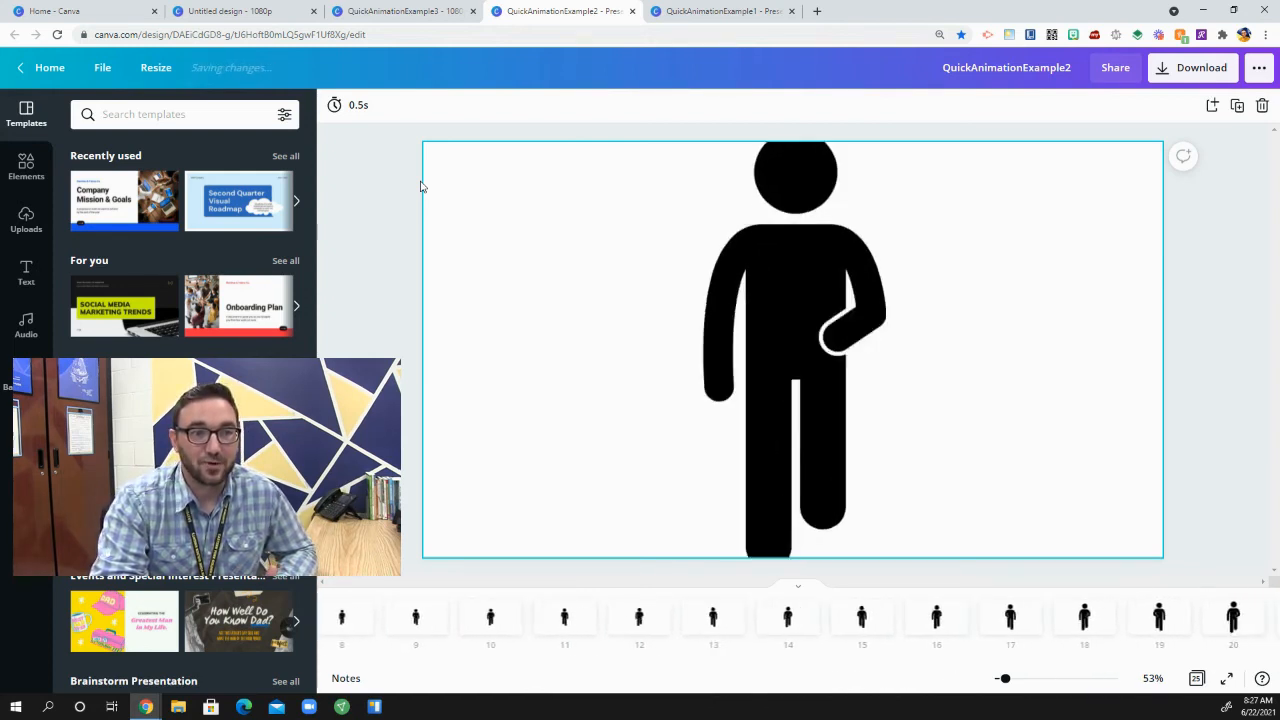
Step: Step back through the walking figure's pages, and forward again to page 25, to examine how its pose and size change
{"action": "key", "text": "Left"}
{"action": "key", "text": "Left"}
{"action": "key", "text": "Left"}
{"action": "key", "text": "Left"}
{"action": "key", "text": "Left"}
{"action": "key", "text": "Left"}
{"action": "key", "text": "Left"}
{"action": "key", "text": "Left"}
{"action": "key", "text": "Left"}
{"action": "key", "text": "Left"}
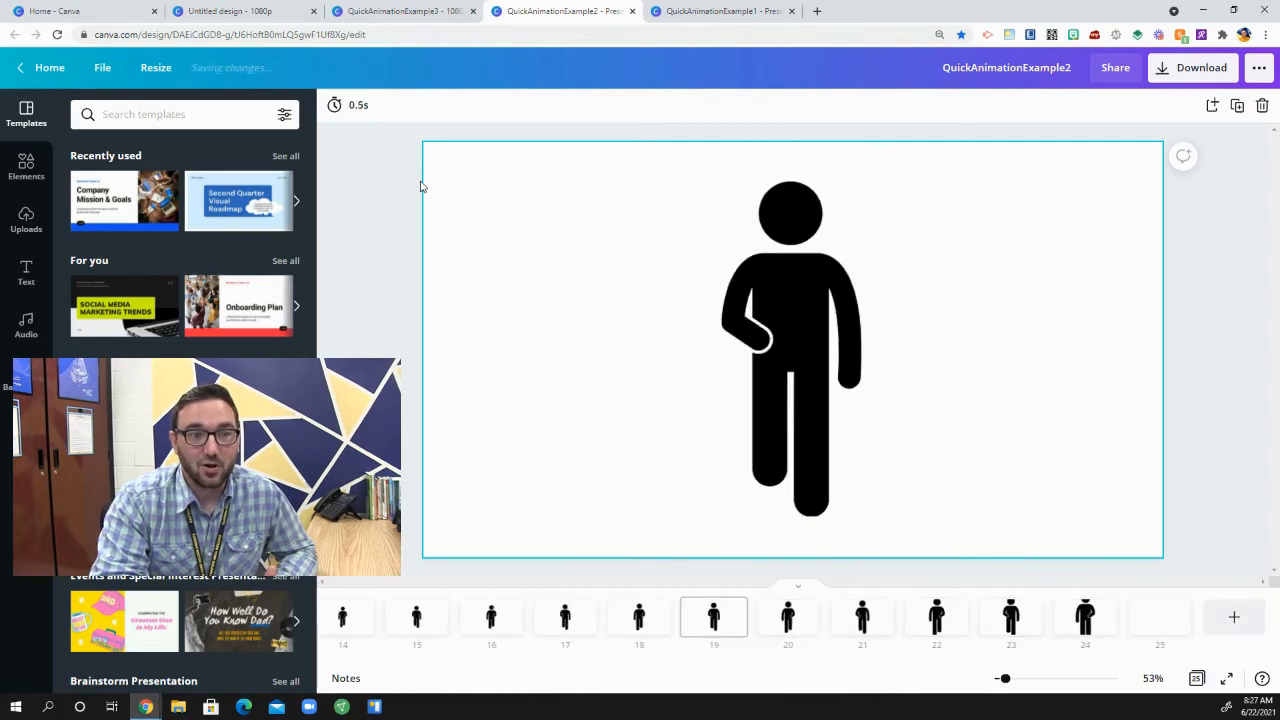
{"action": "key", "text": "Left"}
{"action": "key", "text": "Left"}
{"action": "key", "text": "Left"}
{"action": "key", "text": "Left"}
{"action": "key", "text": "Left"}
{"action": "key", "text": "Left"}
{"action": "key", "text": "Left"}
{"action": "key", "text": "Left"}
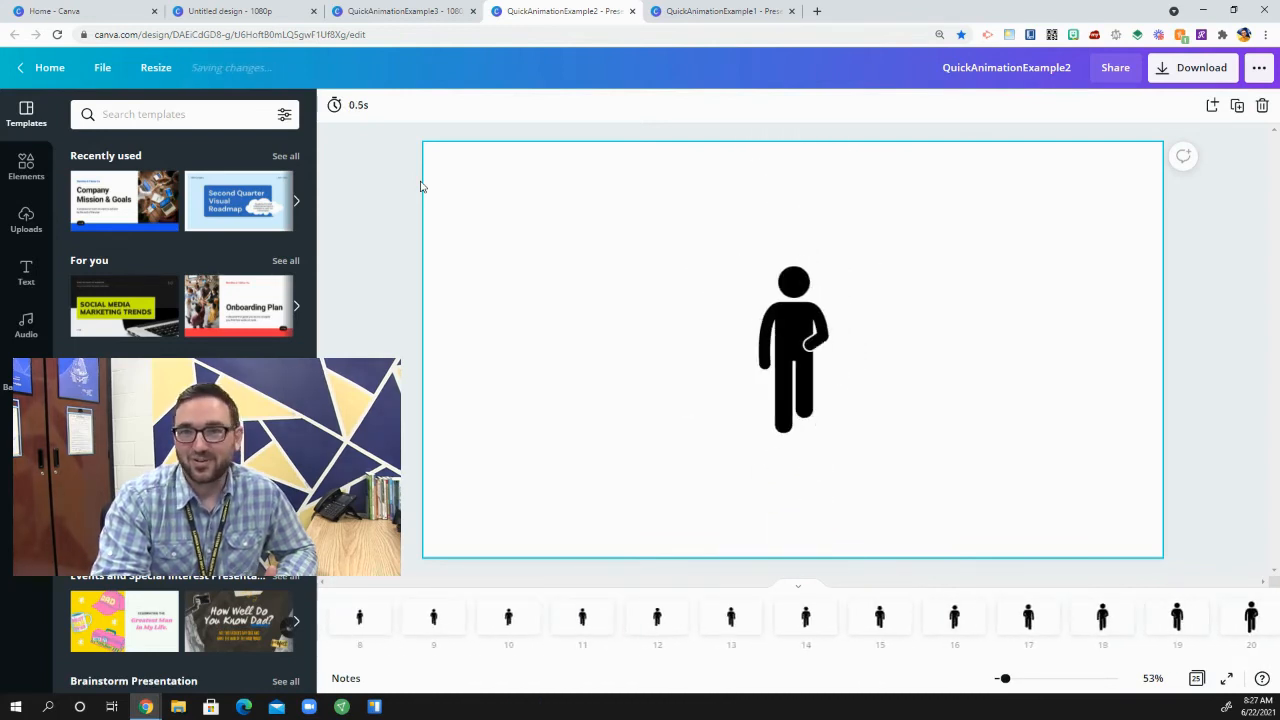
{"action": "key", "text": "Left"}
{"action": "key", "text": "Left"}
{"action": "key", "text": "Left"}
{"action": "key", "text": "Left"}
{"action": "key", "text": "Left"}
{"action": "key", "text": "Right"}
{"action": "key", "text": "Right"}
{"action": "key", "text": "Right"}
{"action": "key", "text": "Right"}
{"action": "key", "text": "Right"}
{"action": "key", "text": "Right"}
{"action": "key", "text": "Right"}
{"action": "key", "text": "Right"}
{"action": "key", "text": "Right"}
{"action": "key", "text": "Right"}
{"action": "key", "text": "Right"}
{"action": "key", "text": "Right"}
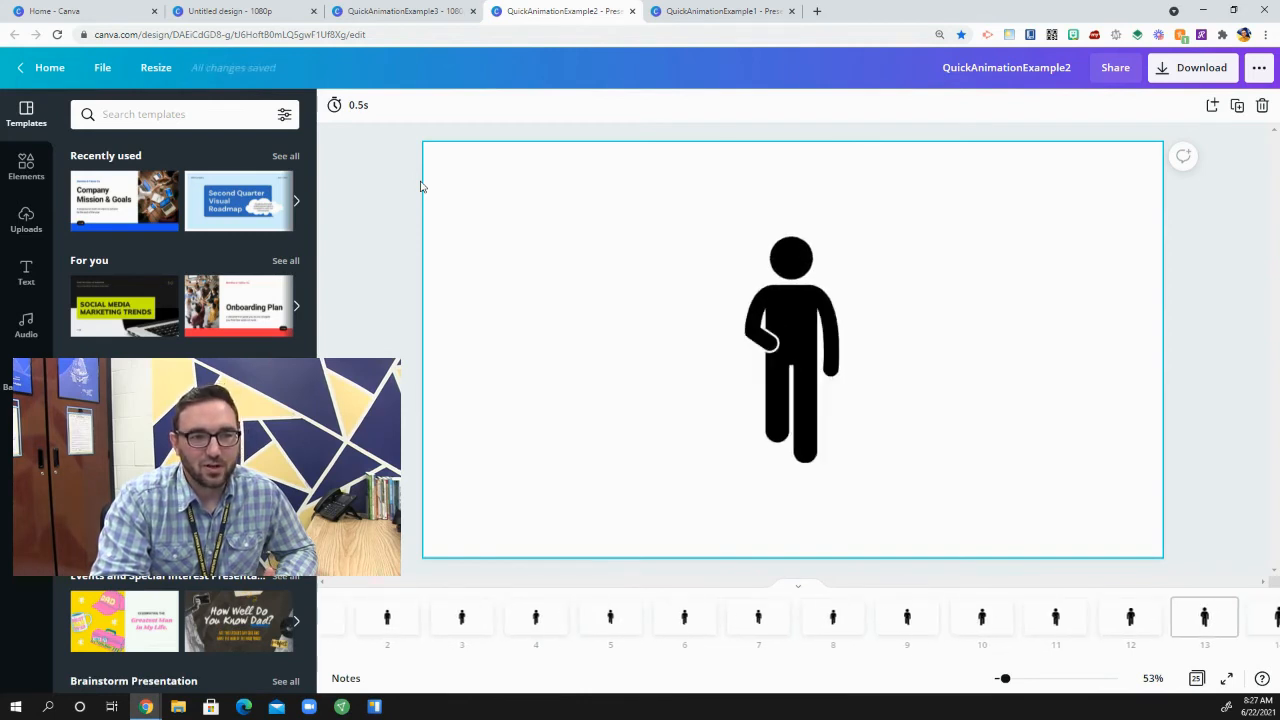
{"action": "key", "text": "Right"}
{"action": "key", "text": "Right"}
{"action": "key", "text": "Right"}
{"action": "key", "text": "Right"}
{"action": "key", "text": "Right"}
{"action": "key", "text": "Right"}
{"action": "key", "text": "Right"}
{"action": "key", "text": "Right"}
{"action": "key", "text": "Right"}
{"action": "key", "text": "Right"}
{"action": "key", "text": "Right"}
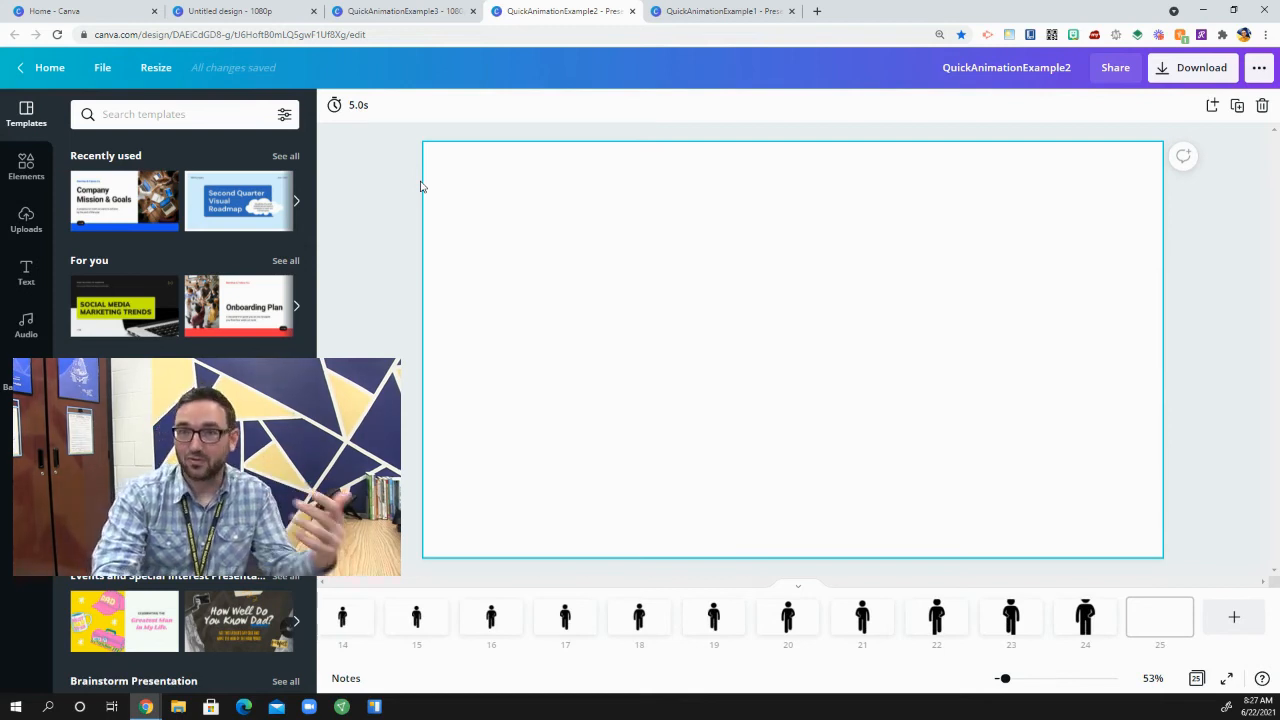
Step: Switch to the QuickAnimationExample3 design
{"action": "left_click", "coordinate": [432, 9]}
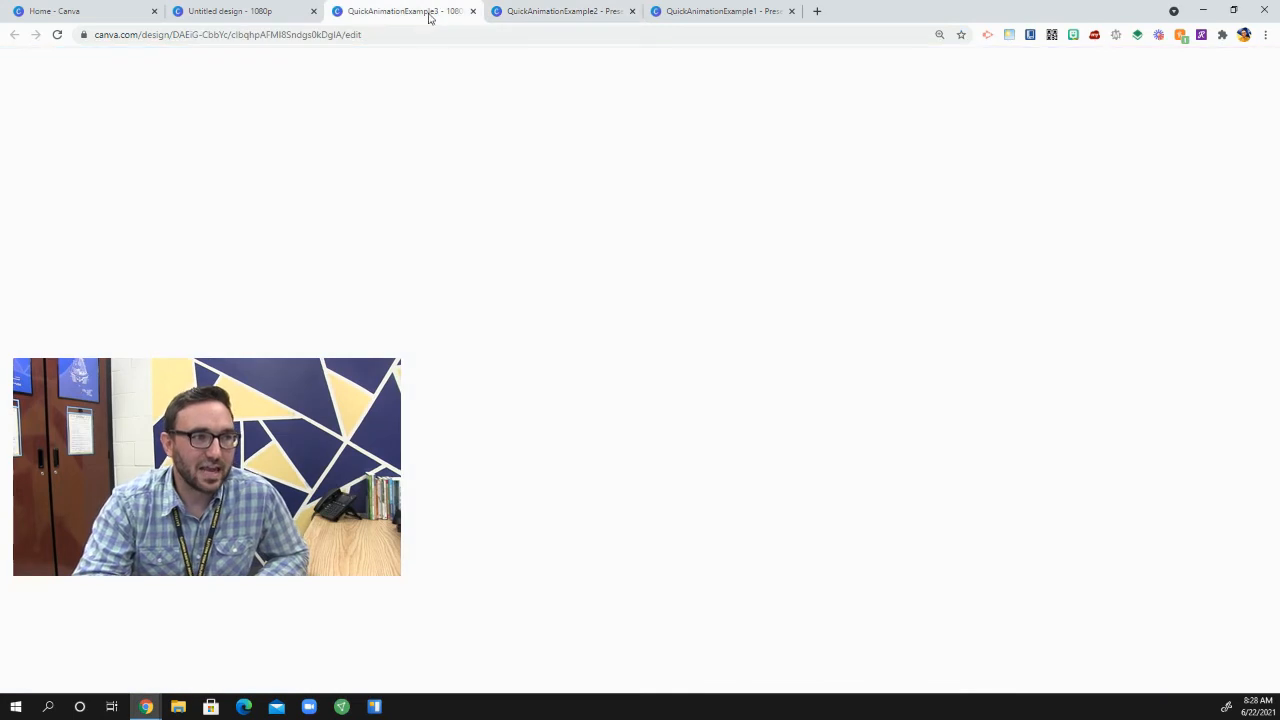